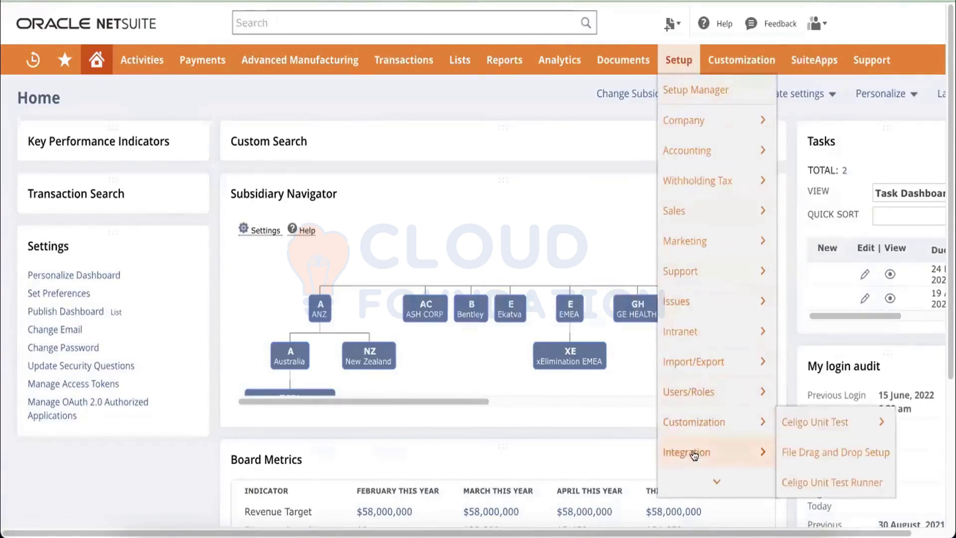
# Open a blank integration record from the integration management setup
pyautogui.moveTo(695, 455)
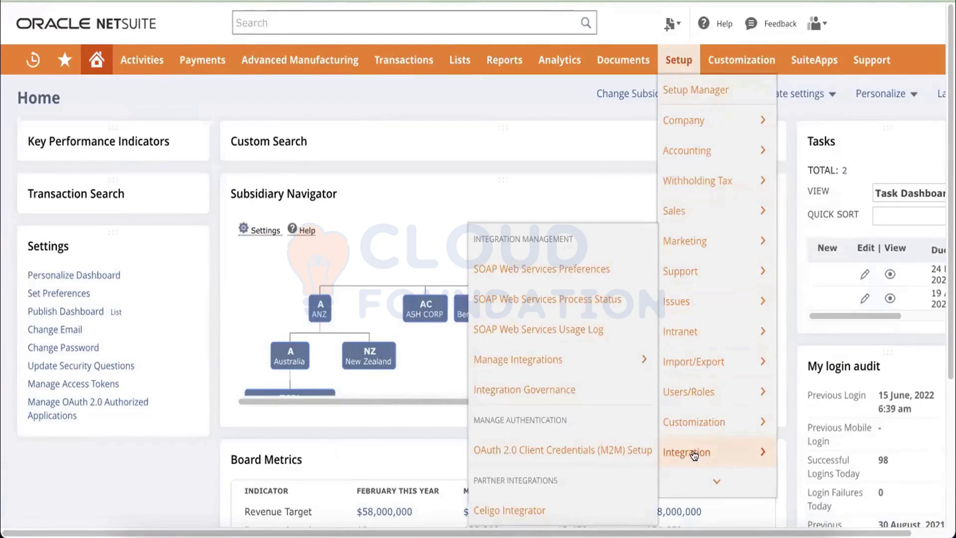
pyautogui.moveTo(532, 354)
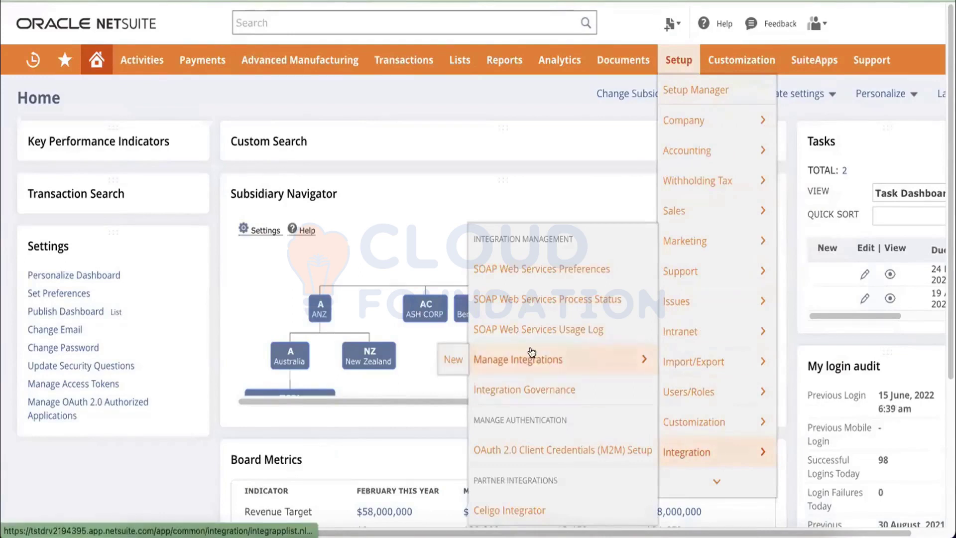
pyautogui.click(454, 358)
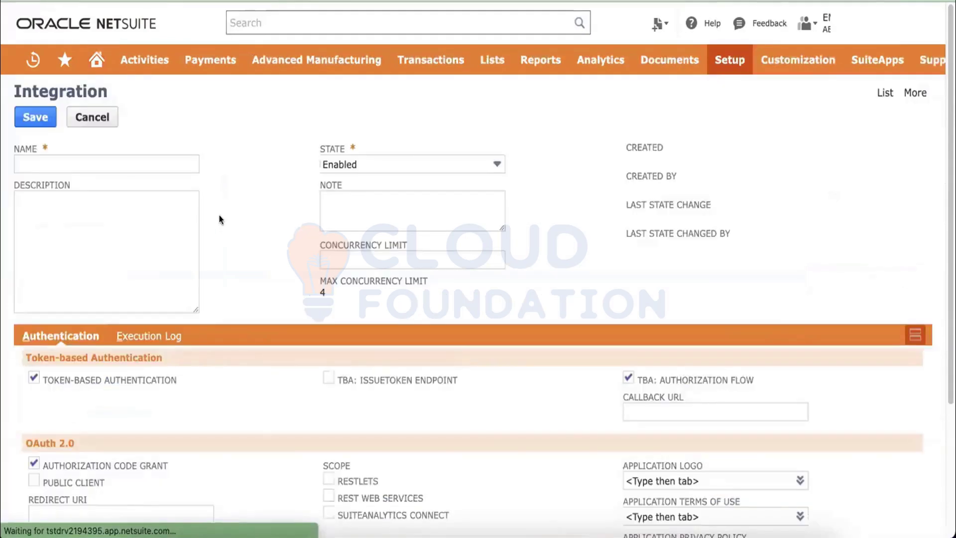
# Examine the name, state, concurrency and authentication settings of the blank integration record
pyautogui.click(259, 203)
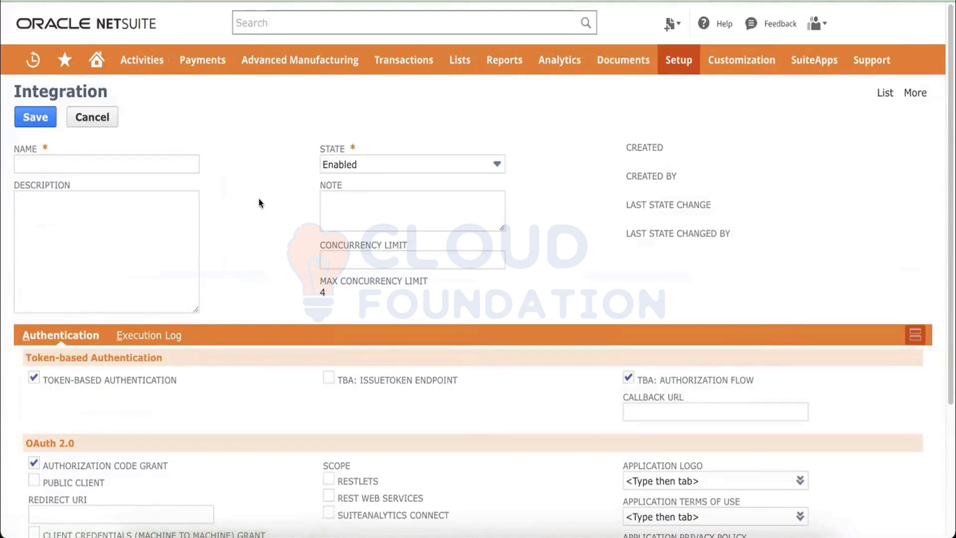
pyautogui.scroll(-3, 259, 203)
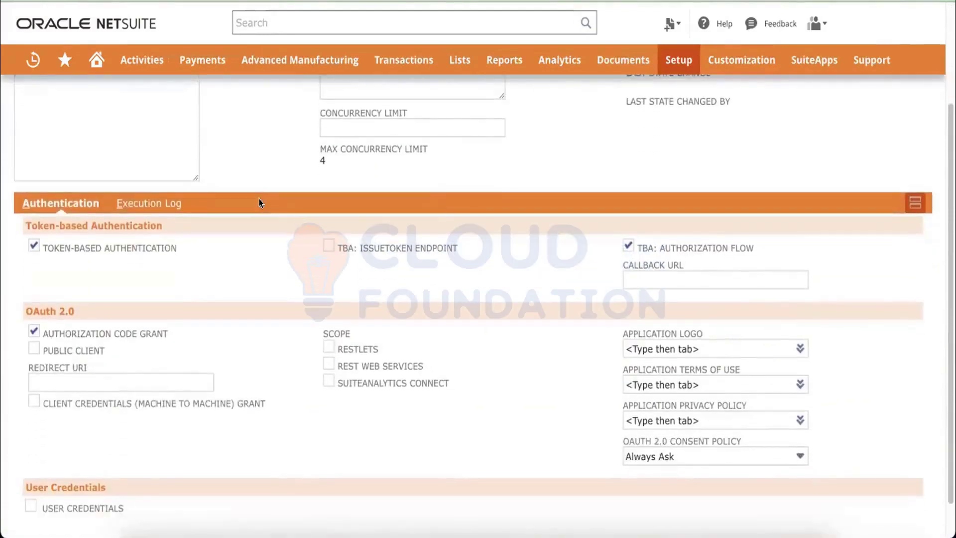
pyautogui.scroll(-1, 282, 316)
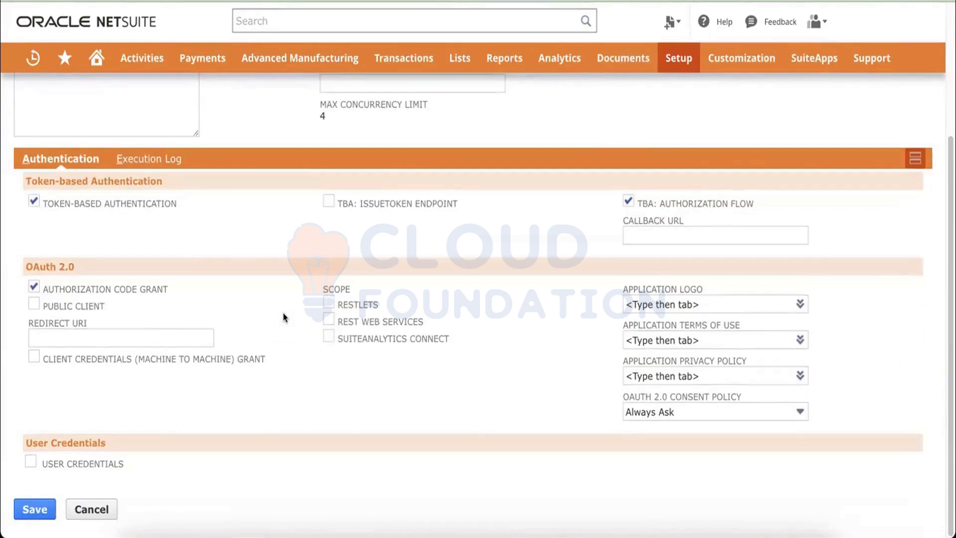
pyautogui.scroll(1, 283, 316)
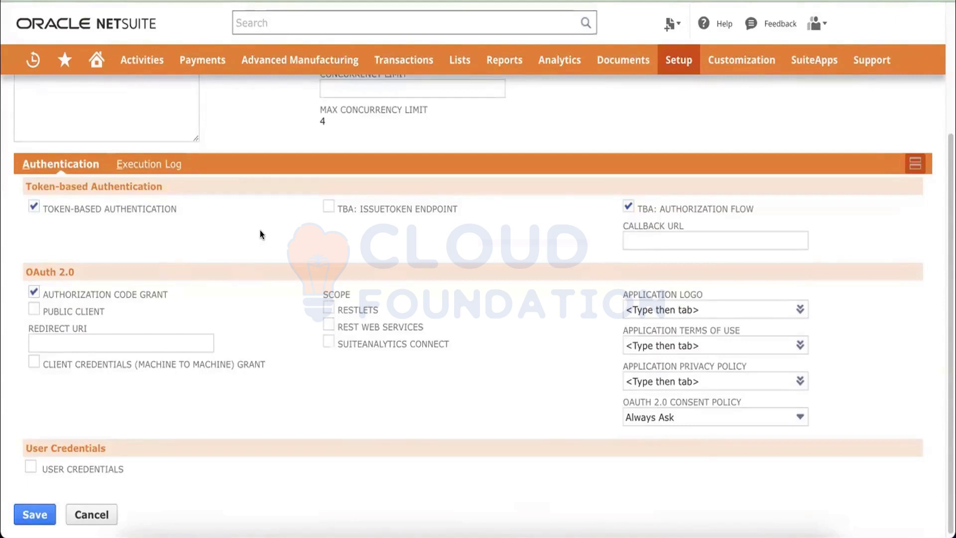
pyautogui.scroll(4, 321, 304)
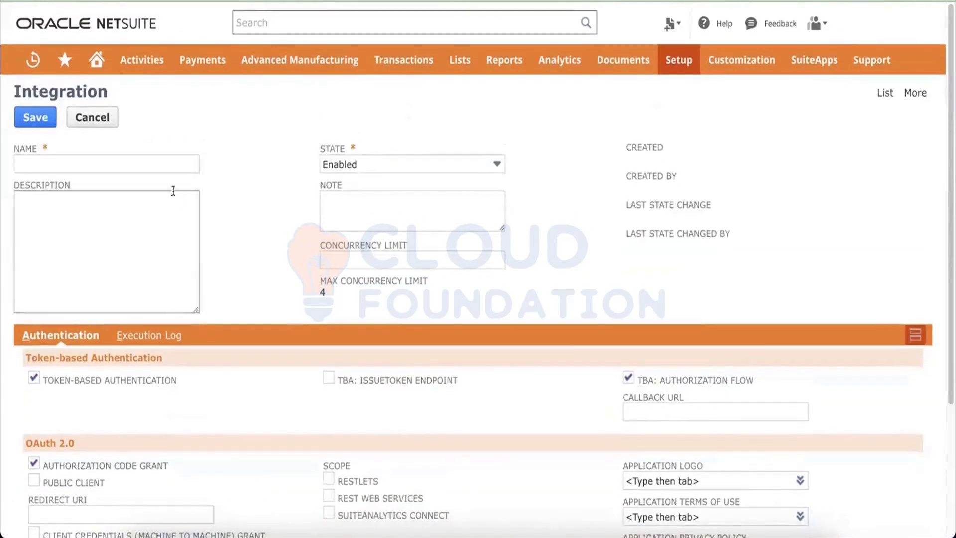
pyautogui.click(366, 155)
pyautogui.click(263, 206)
pyautogui.click(132, 165)
pyautogui.click(132, 165)
pyautogui.click(268, 156)
pyautogui.scroll(-5, 283, 276)
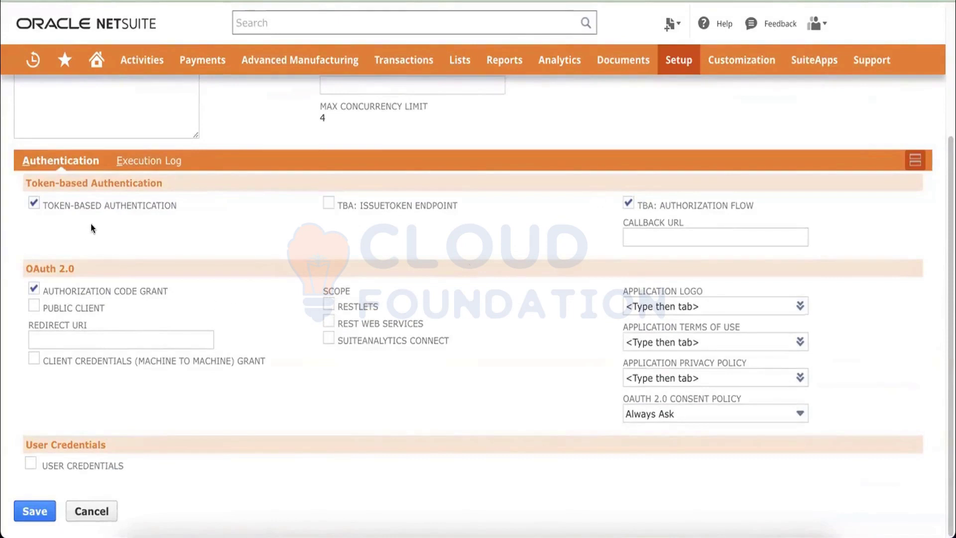
pyautogui.scroll(2, 109, 209)
pyautogui.scroll(2, 110, 169)
pyautogui.scroll(-4, 211, 254)
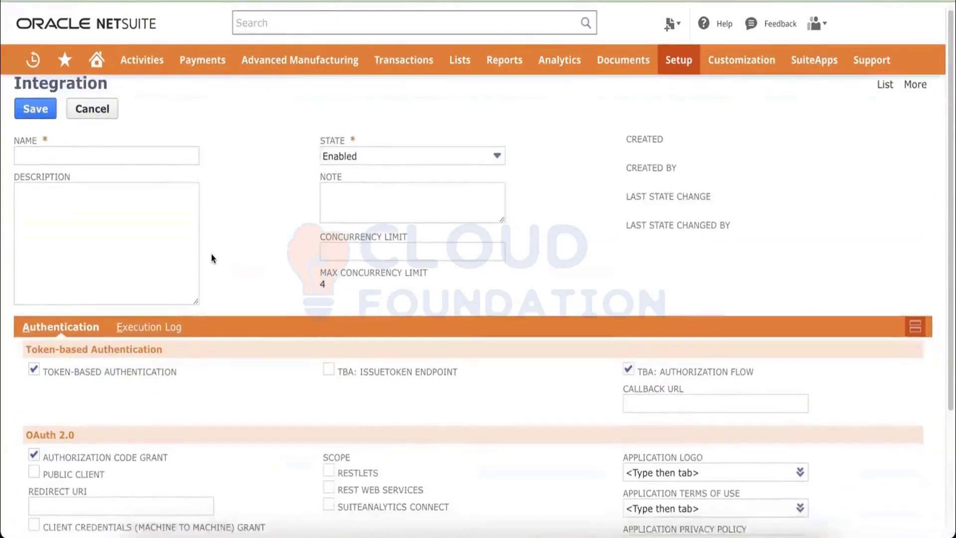
pyautogui.scroll(4, 480, 204)
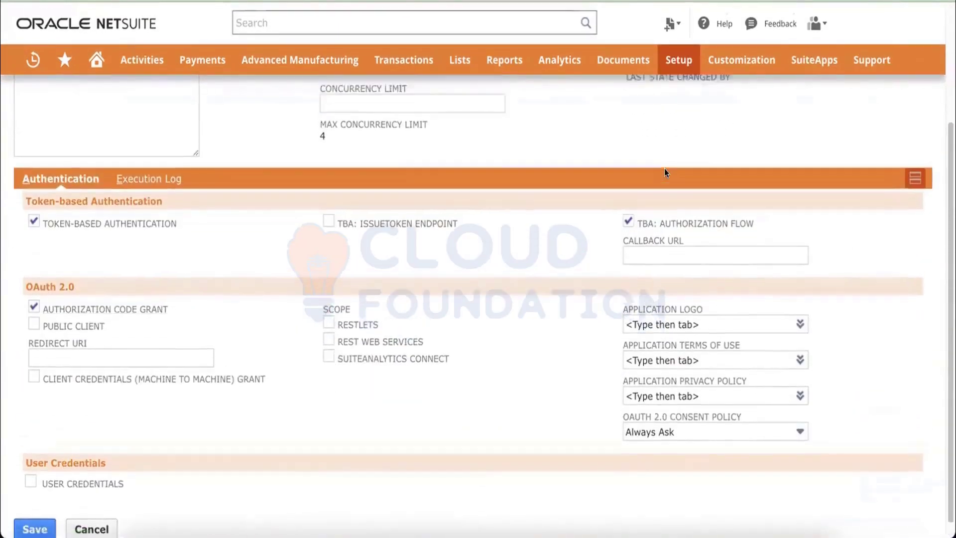
# Open the list of existing integrations and browse its entries for a REST example
pyautogui.click(885, 94)
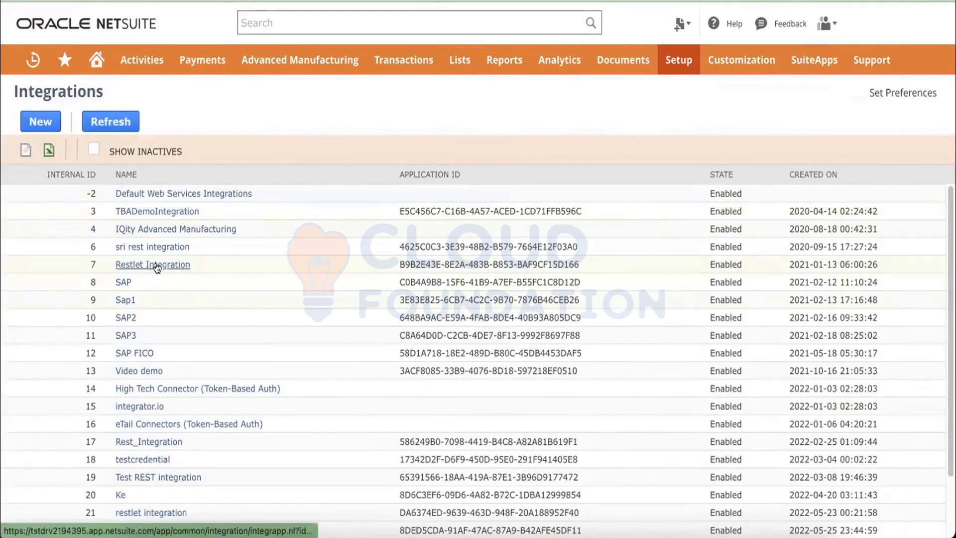
pyautogui.scroll(-3, 240, 304)
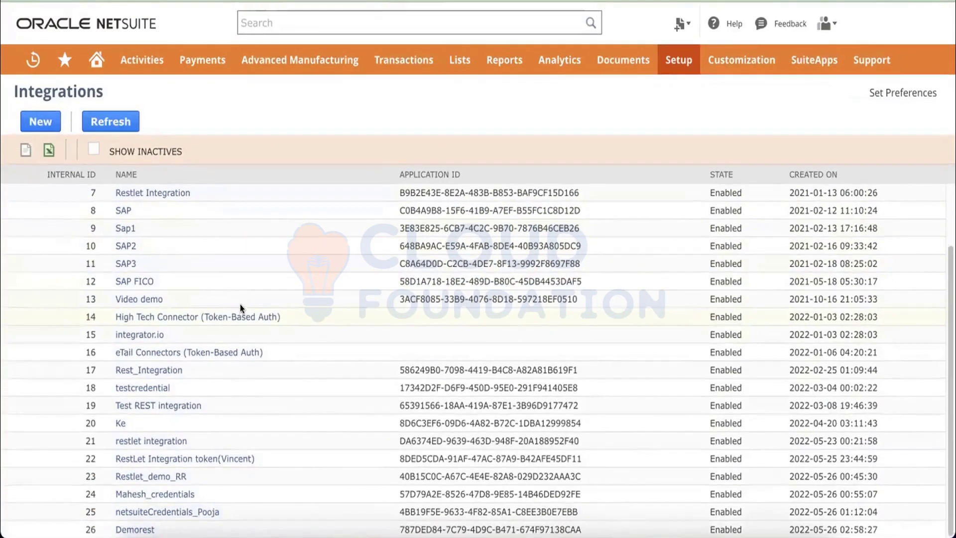
pyautogui.scroll(3, 240, 304)
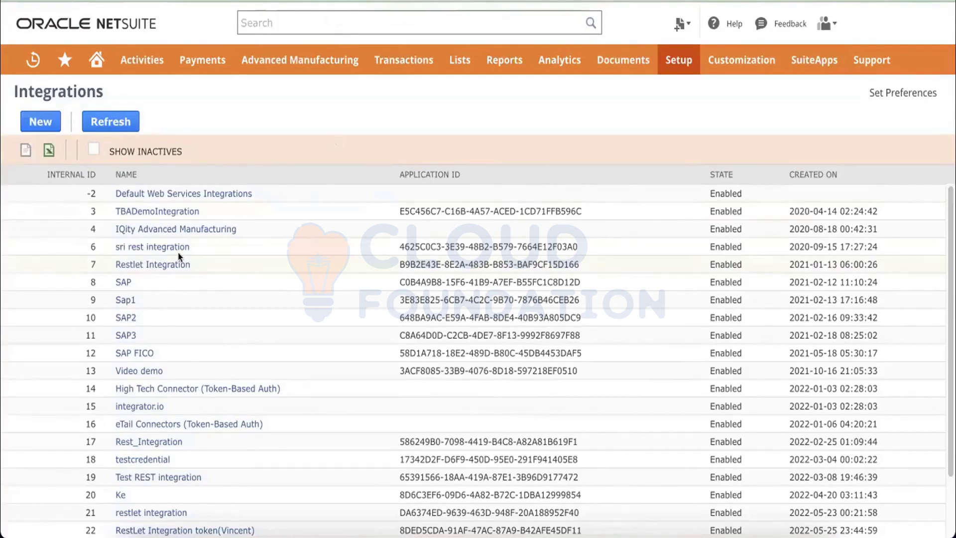
pyautogui.scroll(-3, 254, 393)
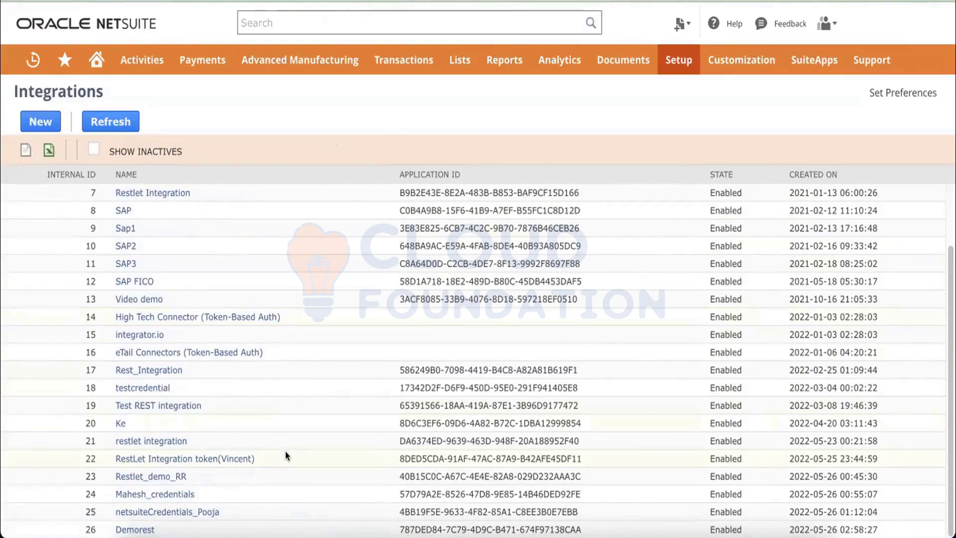
pyautogui.scroll(1, 285, 451)
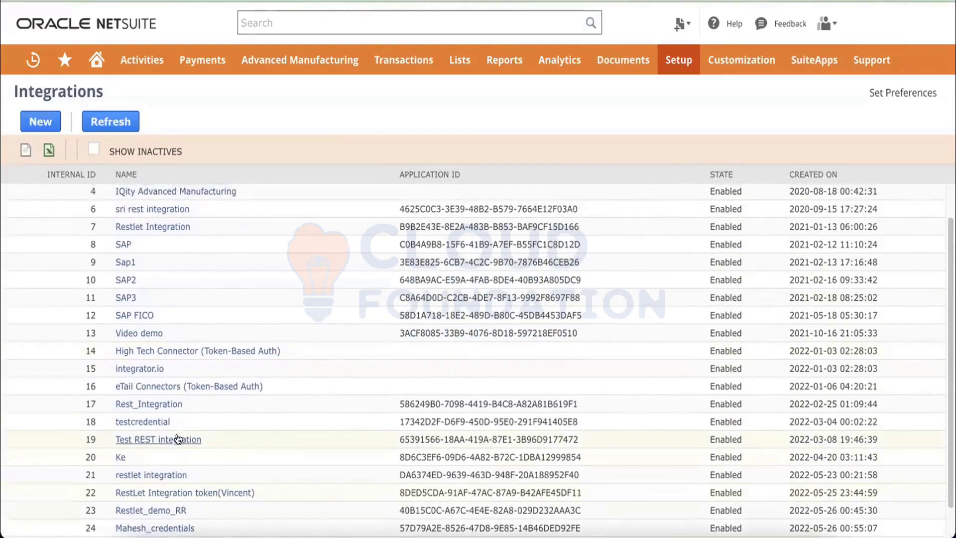
# Open the Test REST integration record and examine its authentication, scope and client credentials sections
pyautogui.click(178, 439)
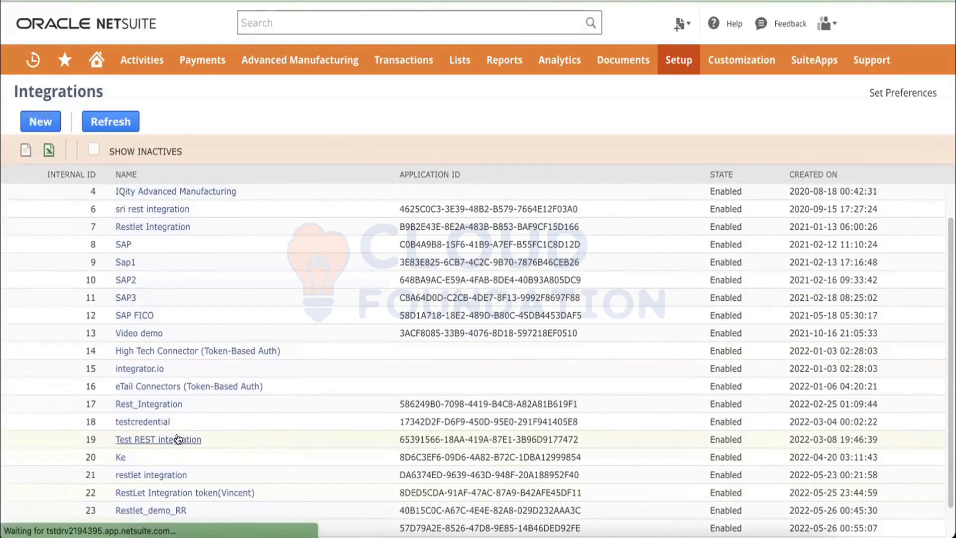
pyautogui.scroll(-2, 178, 438)
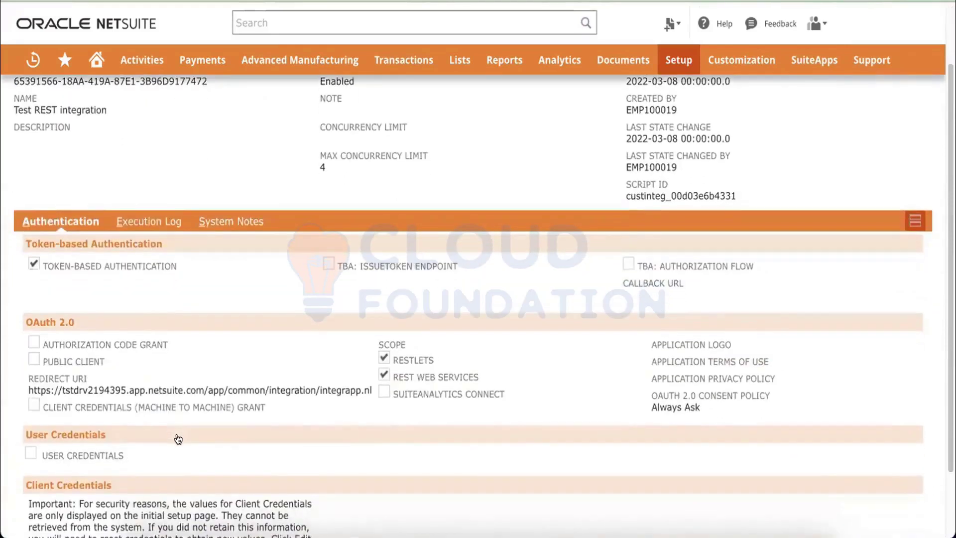
pyautogui.scroll(1, 178, 439)
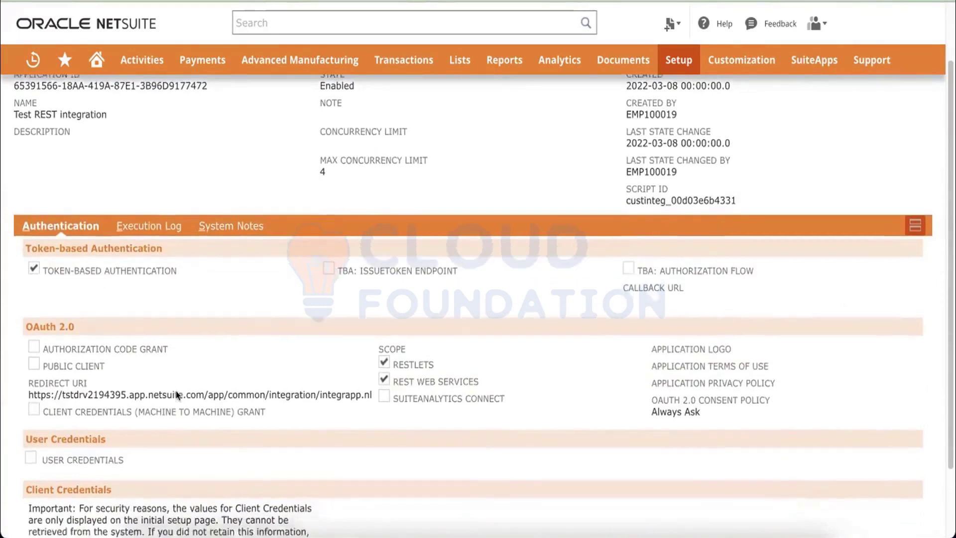
pyautogui.scroll(-3, 175, 391)
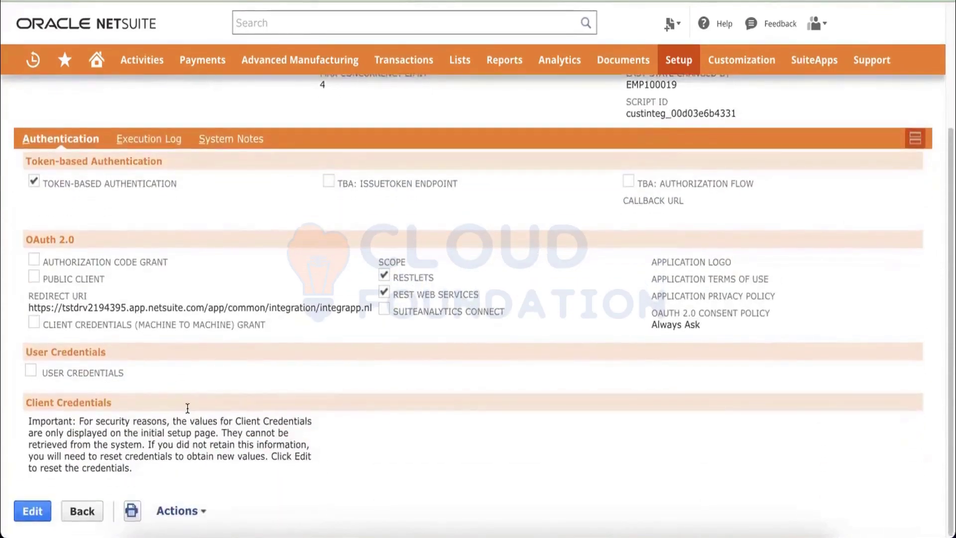
pyautogui.scroll(5, 188, 409)
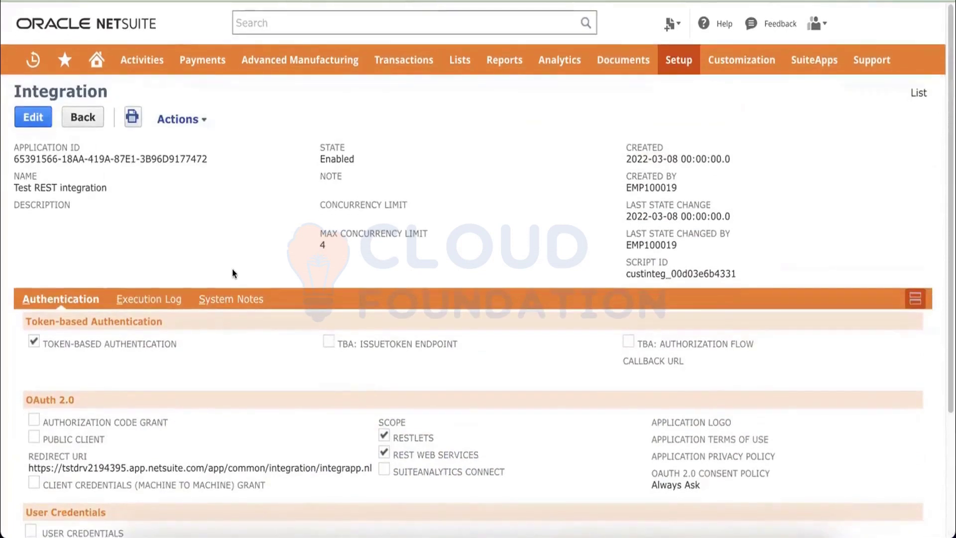
pyautogui.scroll(-5, 233, 273)
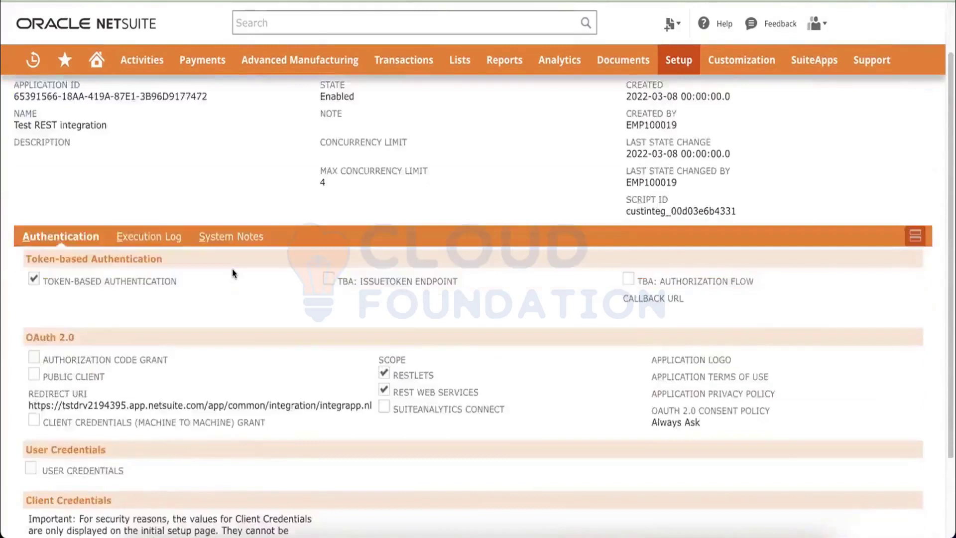
pyautogui.moveTo(140, 471); pyautogui.dragTo(27, 417)
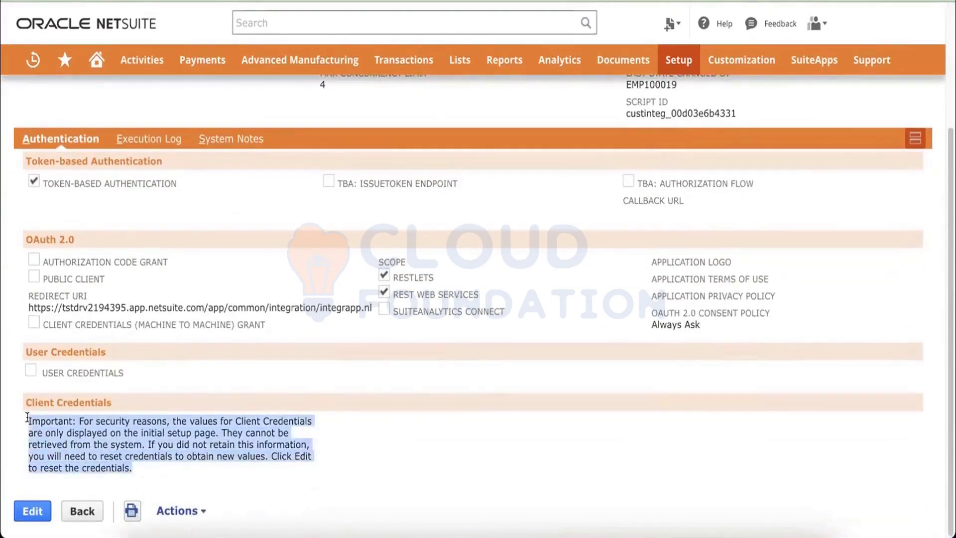
pyautogui.click(327, 441)
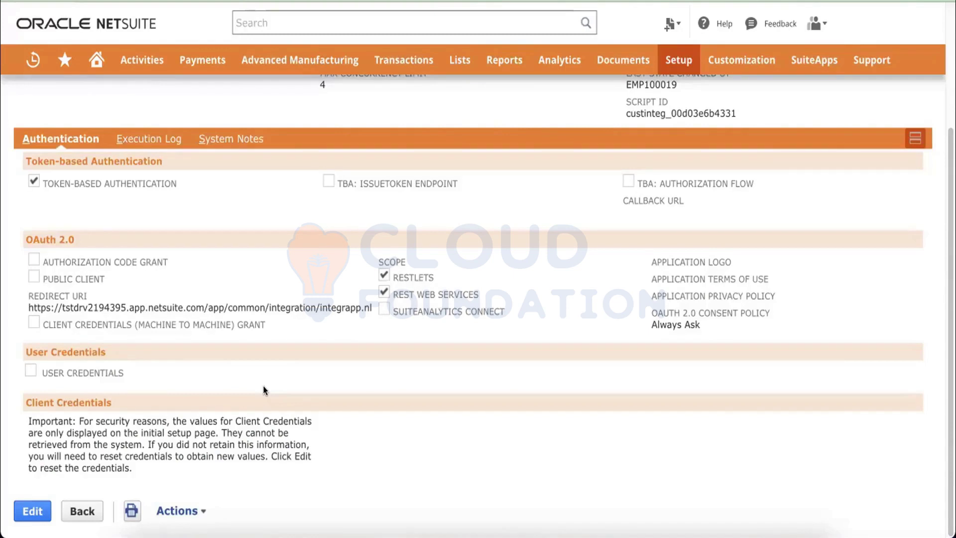
pyautogui.scroll(4, 263, 386)
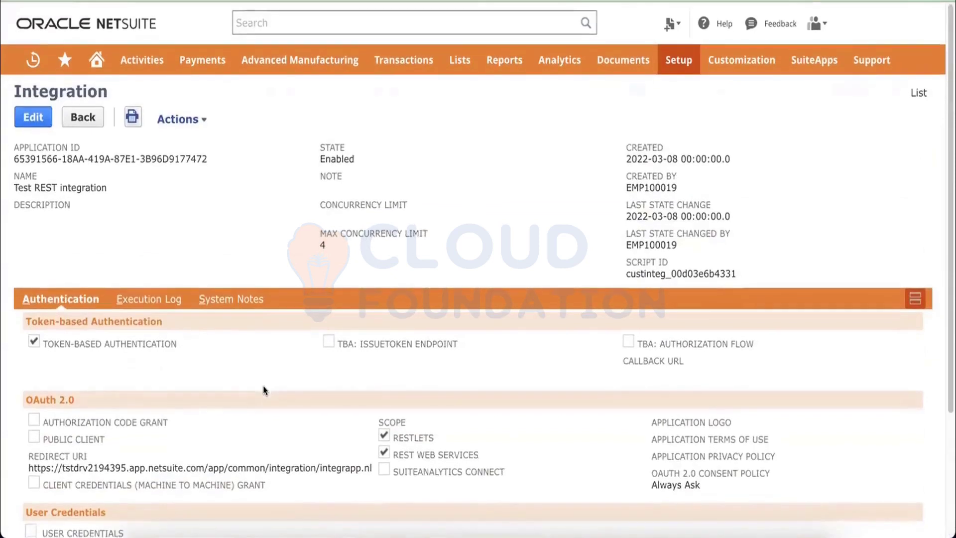
# Return to the list of integrations and start a new integration record
pyautogui.click(917, 93)
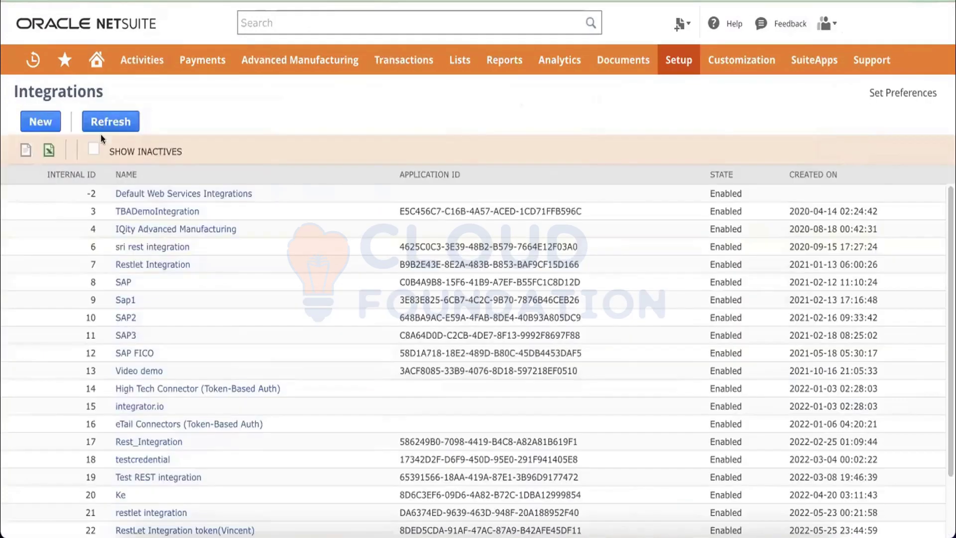
pyautogui.click(46, 127)
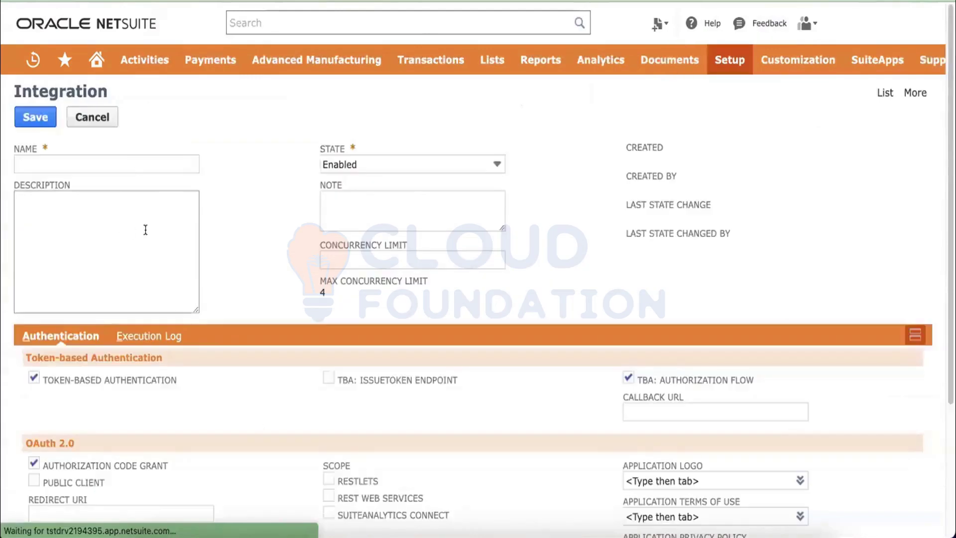
pyautogui.click(123, 164)
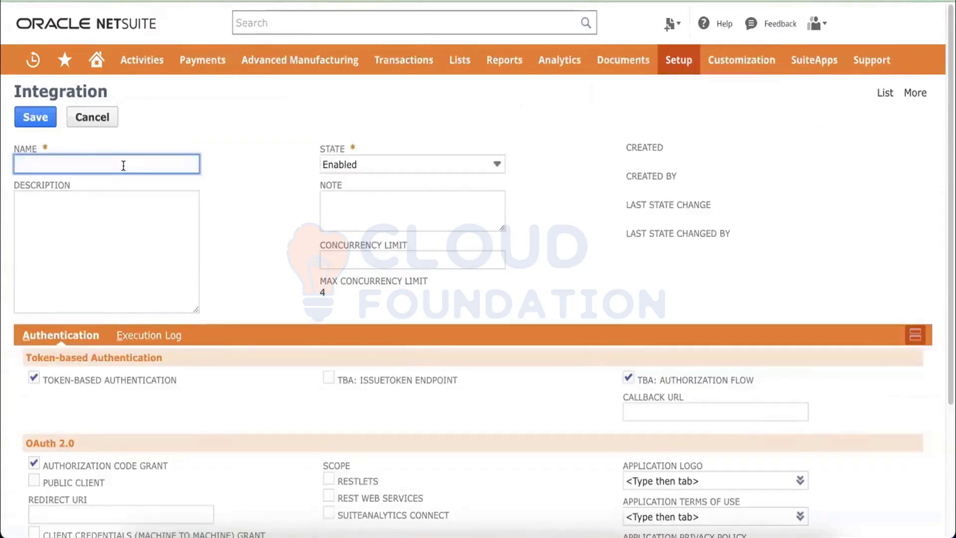
pyautogui.write('Rest Integrato')
pyautogui.press('BackSpace')
pyautogui.write('o')
pyautogui.press('BackSpace')
pyautogui.press('BackSpace')
pyautogui.press('BackSpace')
pyautogui.press('BackSpace')
pyautogui.press('BackSpace')
pyautogui.press('BackSpace')
pyautogui.press('BackSpace')
pyautogui.press('BackSpace')
pyautogui.press('BackSpace')
pyautogui.press('BackSpace')
pyautogui.press('BackSpace')
pyautogui.press('BackSpace')
pyautogui.press('BackSpace')
pyautogui.press('BackSpace')
# Open a new integration record from the integration setup and name it RestAPI integration Demo
pyautogui.moveTo(677, 60)
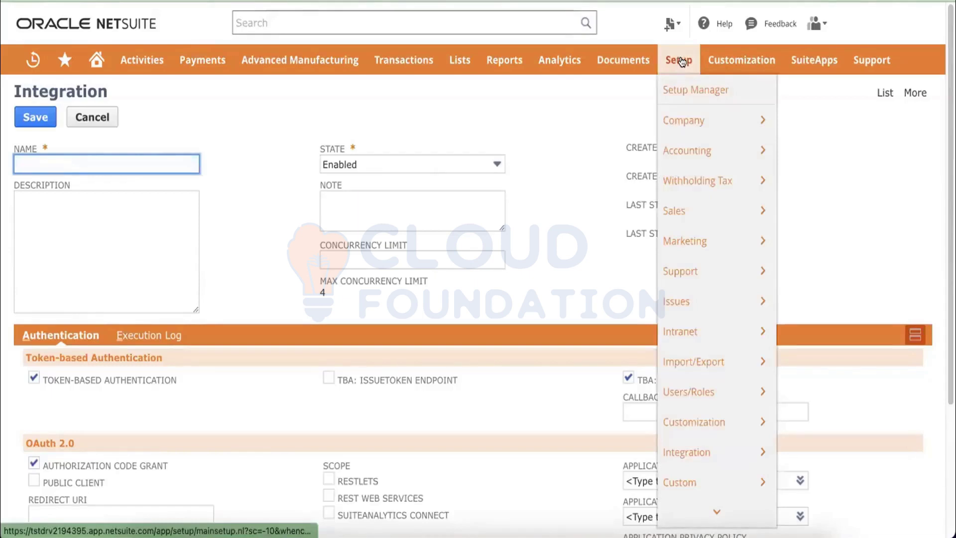
pyautogui.moveTo(699, 452)
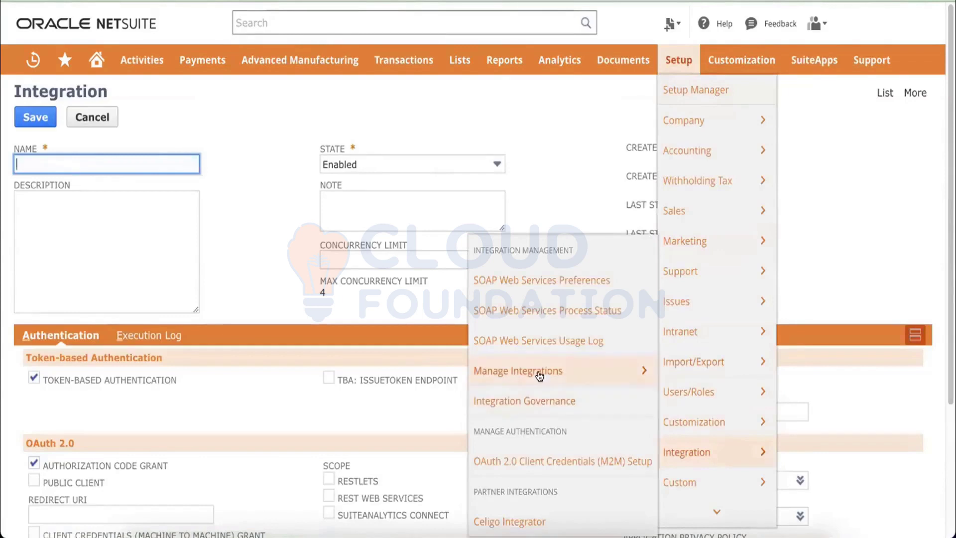
pyautogui.moveTo(498, 375)
pyautogui.click(456, 374)
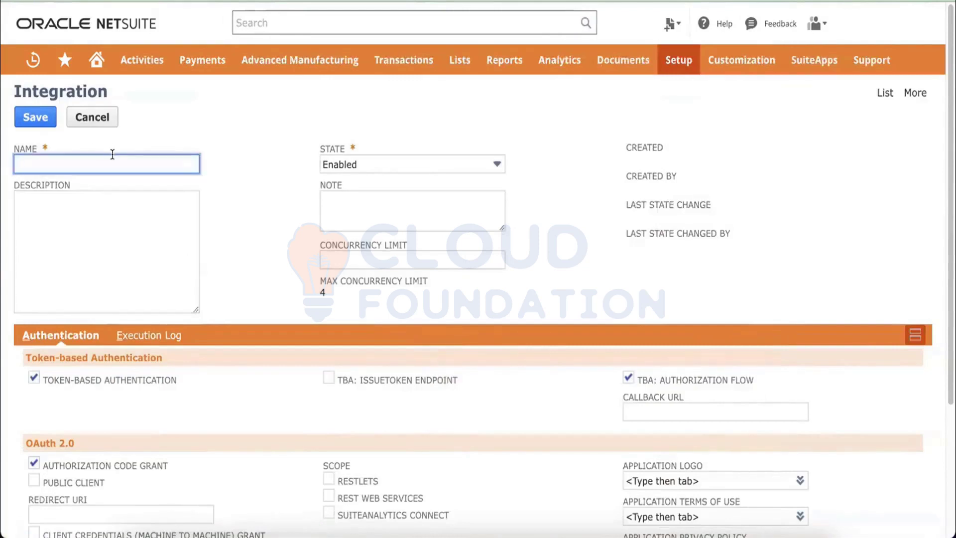
pyautogui.write('Rest ')
pyautogui.write('4')
pyautogui.press('BackSpace')
pyautogui.write('API integration Demo')
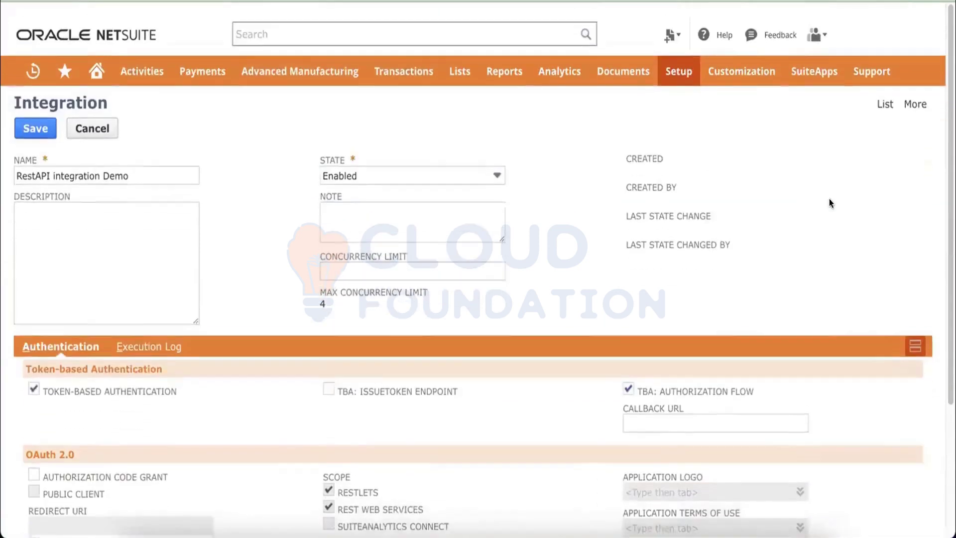
# Check the existing Restlet Integration record for reference and disable TBA: Authorization Flow on the new integration
pyautogui.scroll(-1, 830, 203)
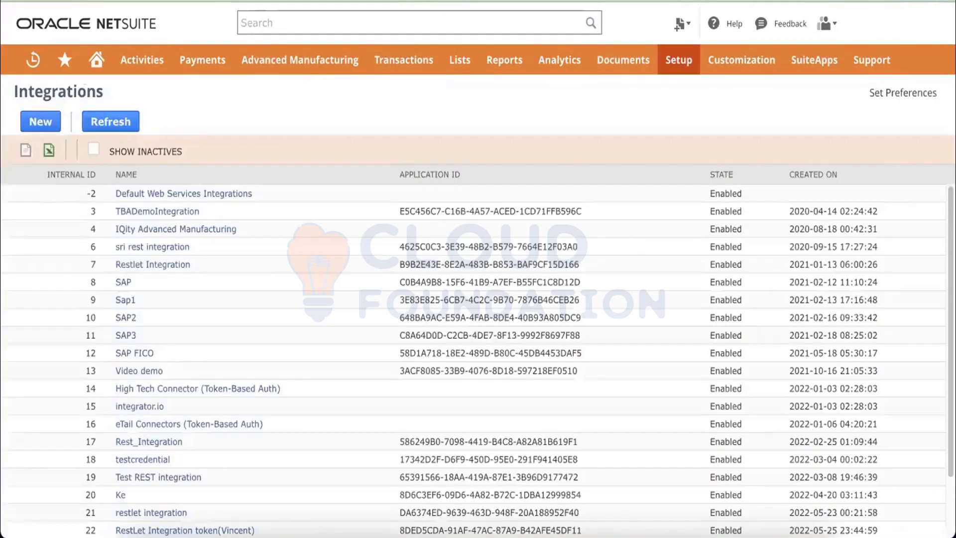
pyautogui.click(160, 265)
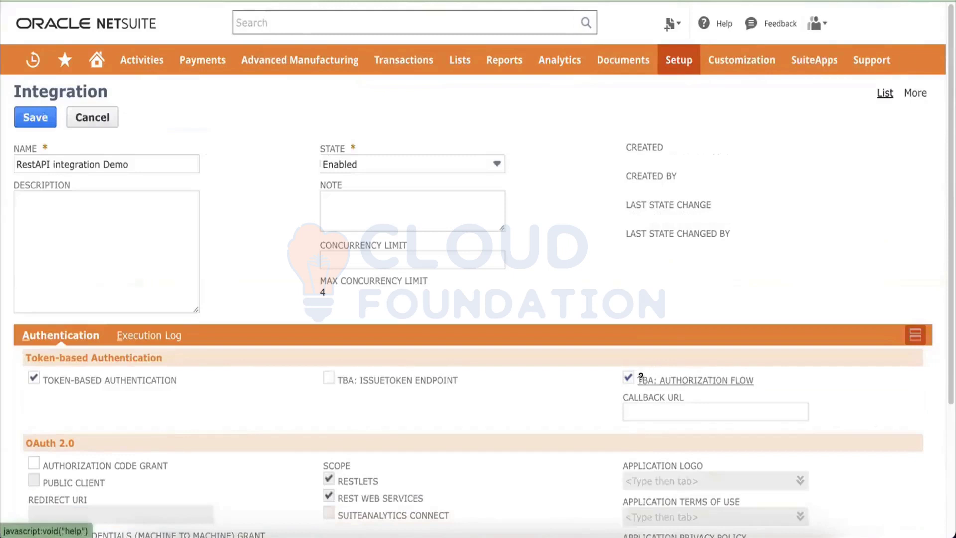
pyautogui.click(629, 378)
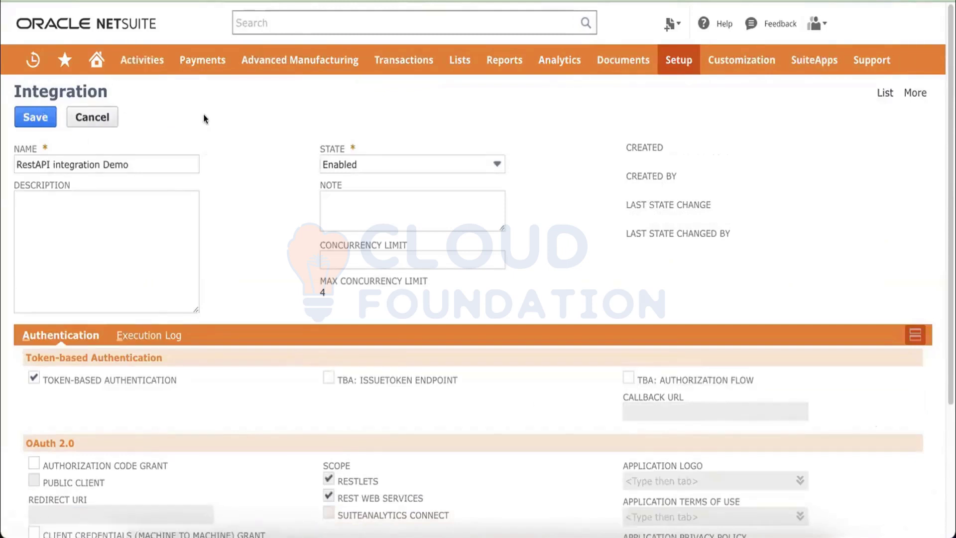
# Review the authentication settings of RestAPI integration Demo and save the new integration record
pyautogui.scroll(-2, 204, 118)
pyautogui.scroll(-1, 204, 118)
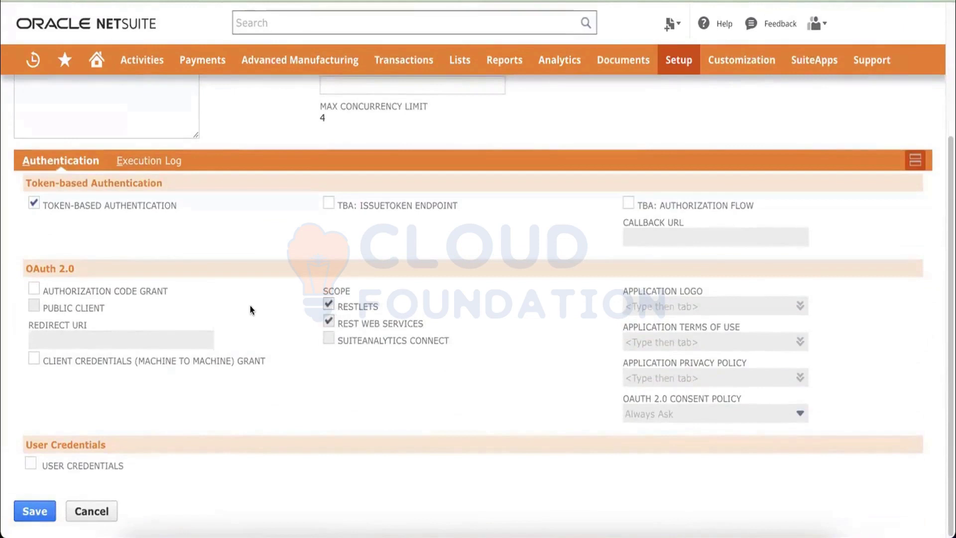
pyautogui.click(22, 507)
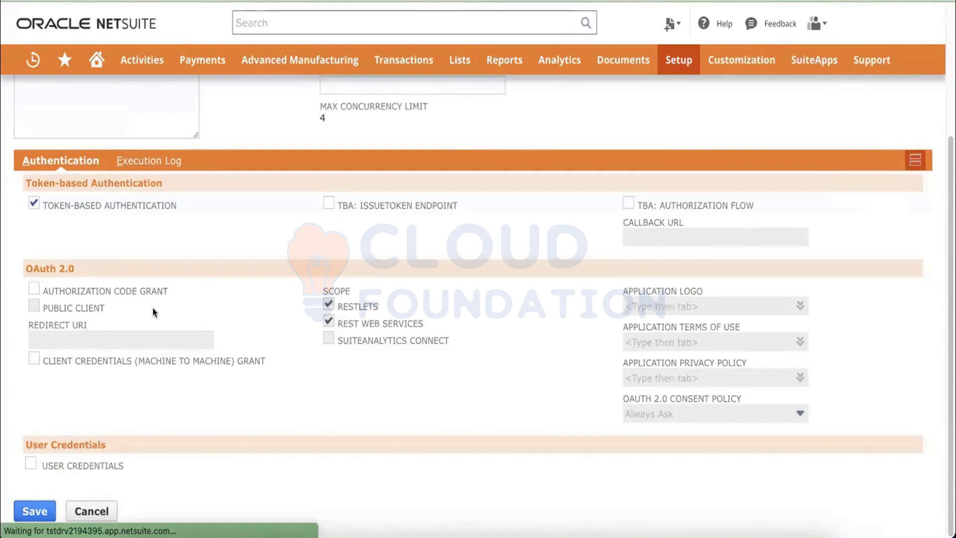
# Copy the consumer key and consumer secret from the client credentials and paste them into an empty file in Sublime Text
pyautogui.scroll(-6, 152, 299)
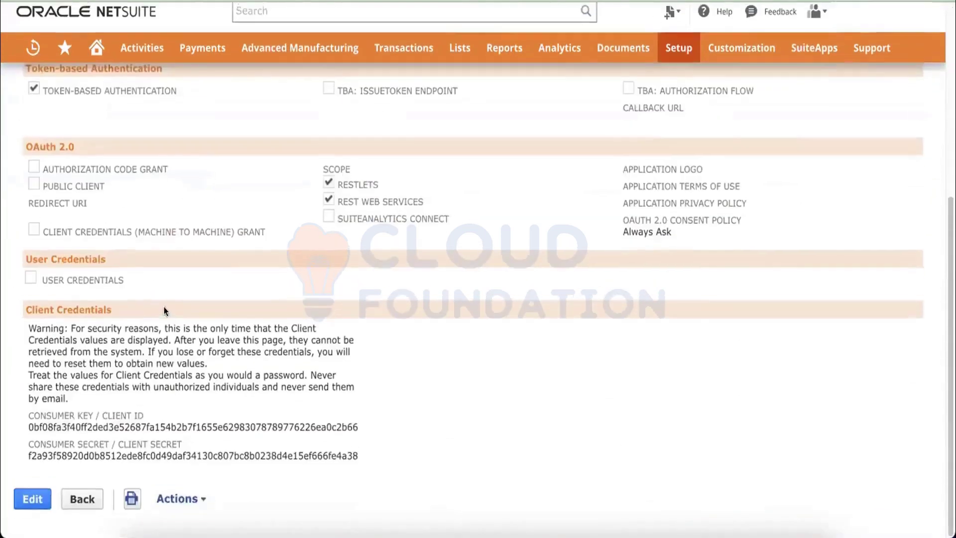
pyautogui.moveTo(358, 467); pyautogui.dragTo(28, 424)
pyautogui.press('super+c')
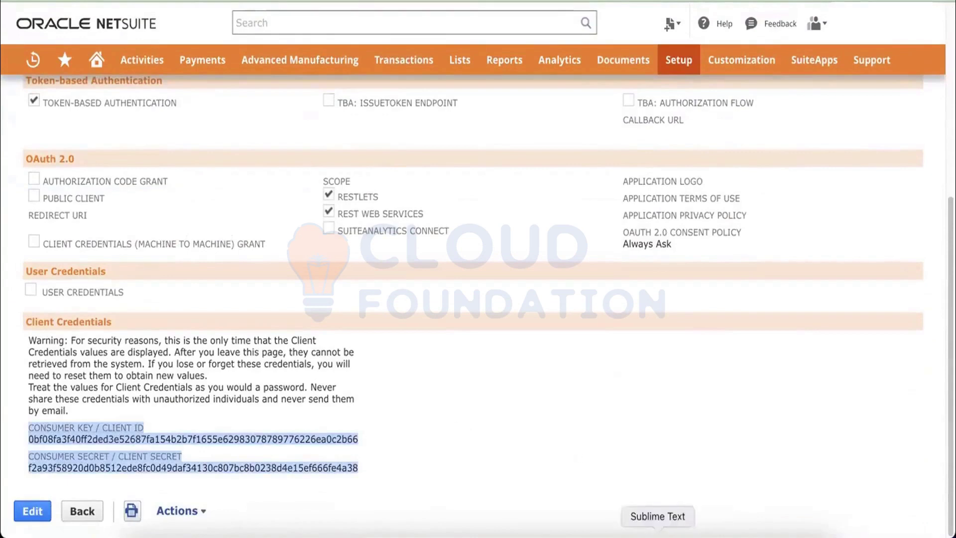
pyautogui.click(658, 537)
pyautogui.click(682, 1)
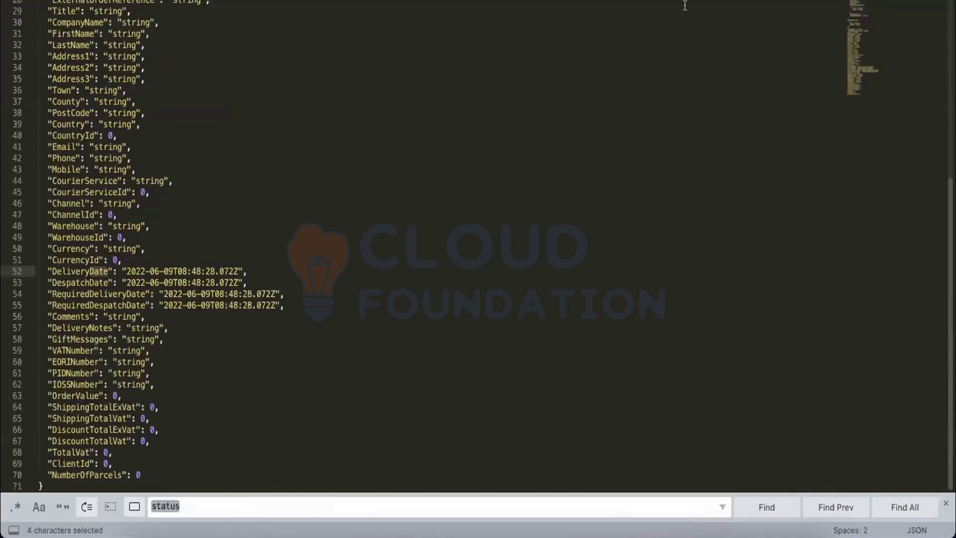
pyautogui.click(710, 1)
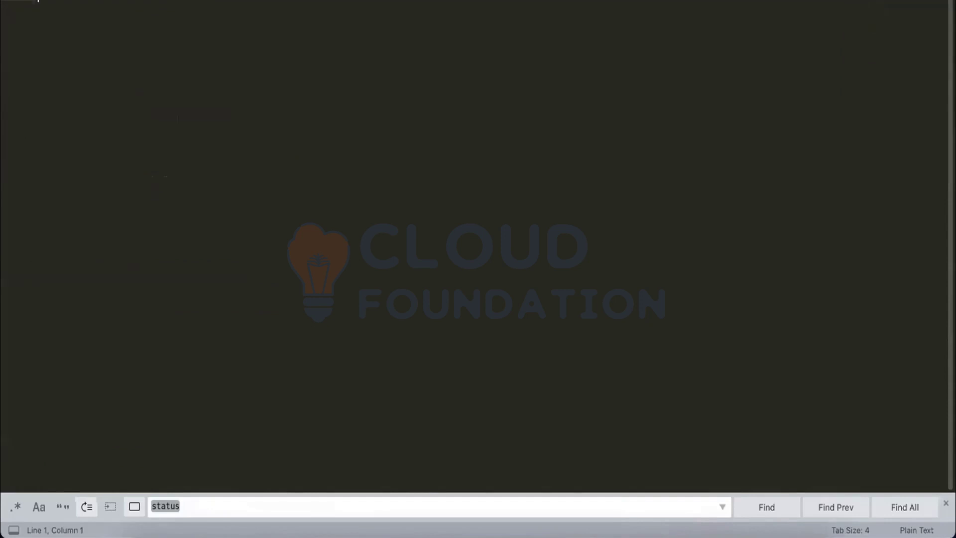
pyautogui.press('super+v')
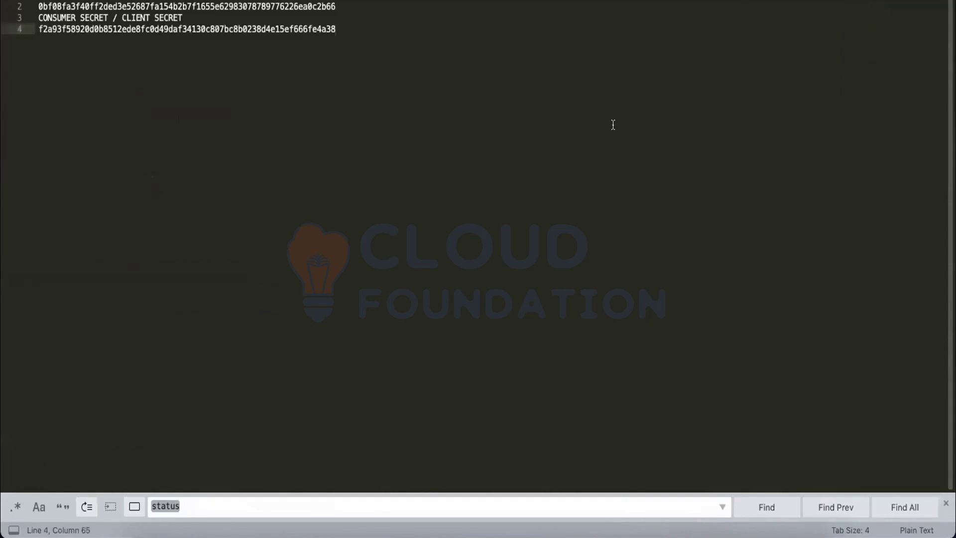
pyautogui.press('Return')
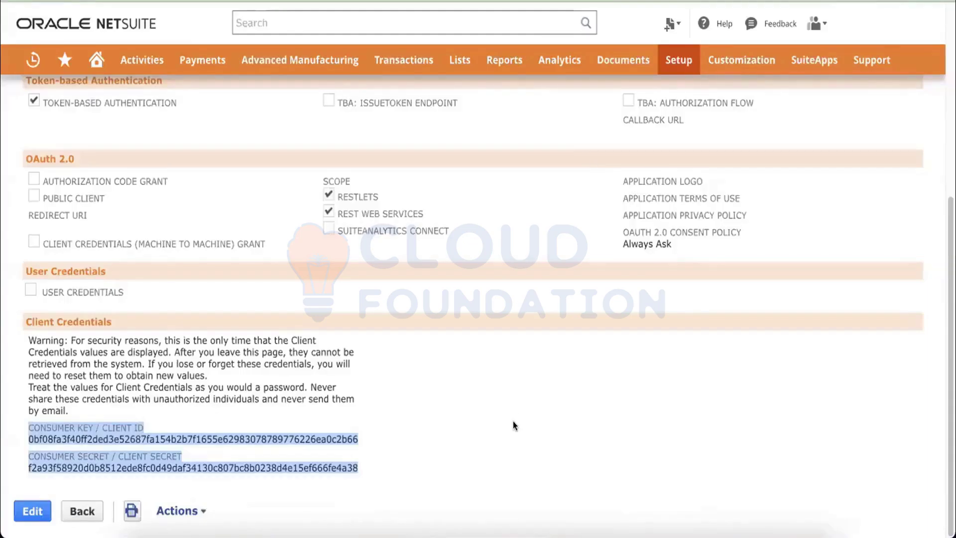
# Return to NetSuite, open access token management from the home dashboard and start a new access token
pyautogui.click(513, 422)
pyautogui.scroll(5, 514, 421)
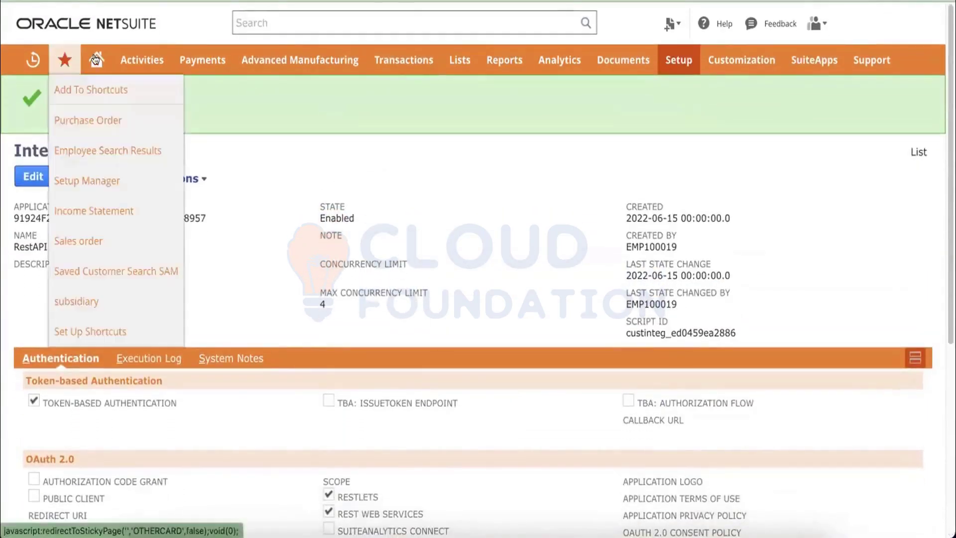
pyautogui.moveTo(97, 61)
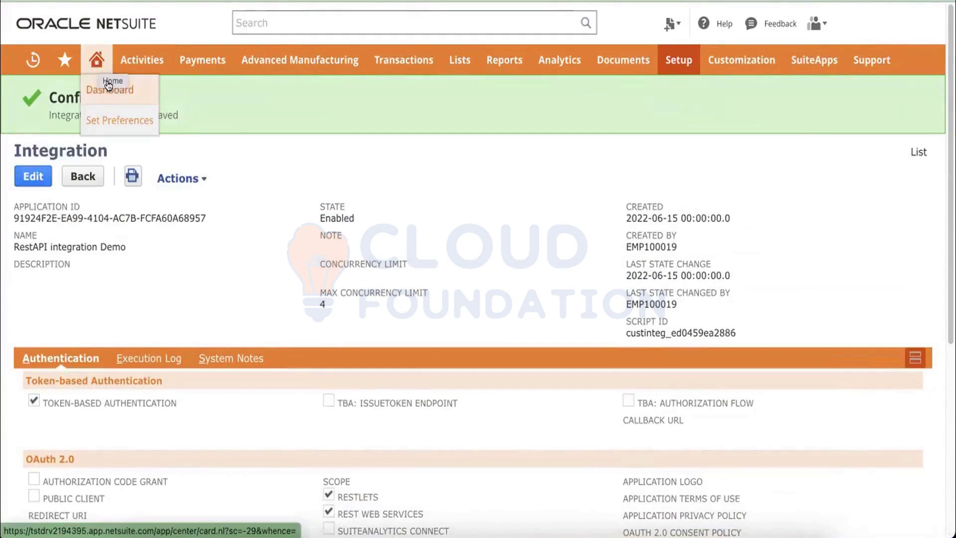
pyautogui.click(97, 57)
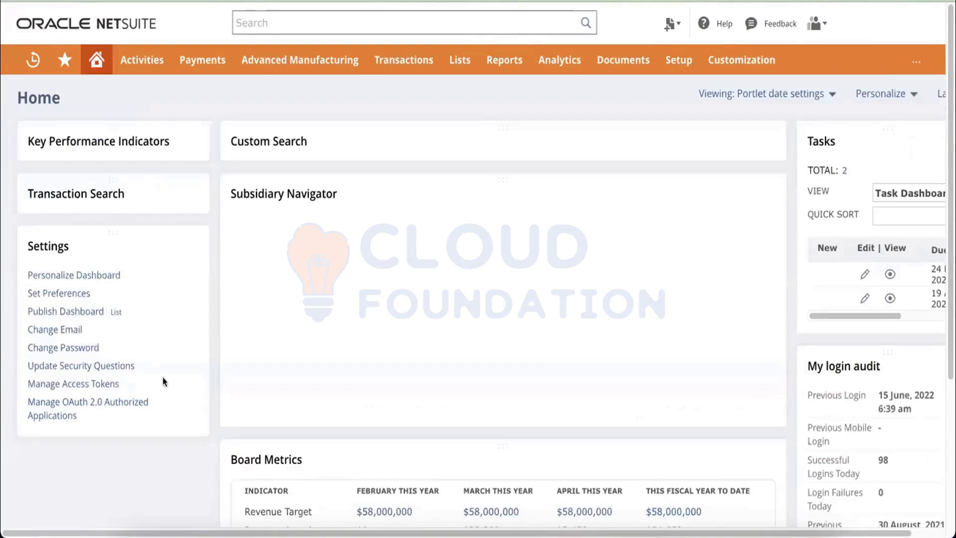
pyautogui.click(61, 384)
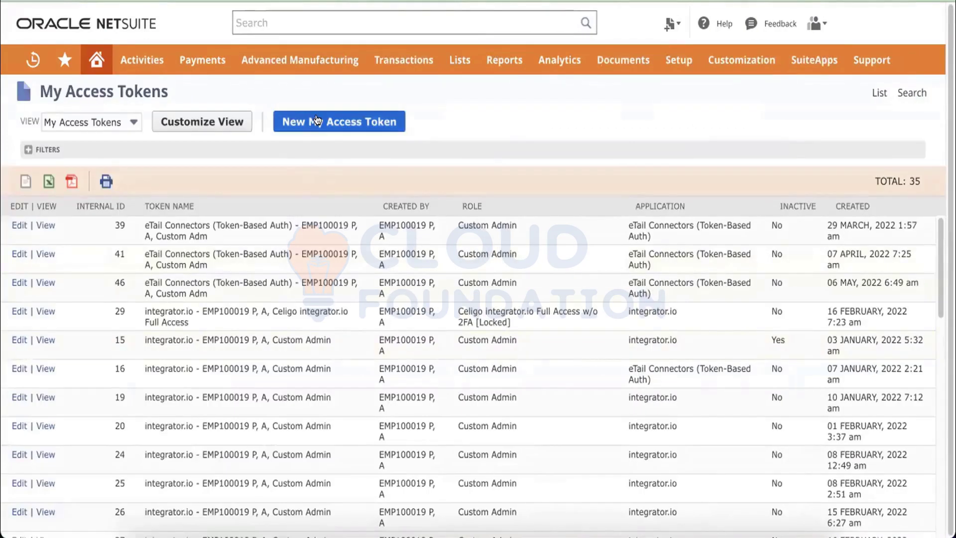
pyautogui.click(316, 121)
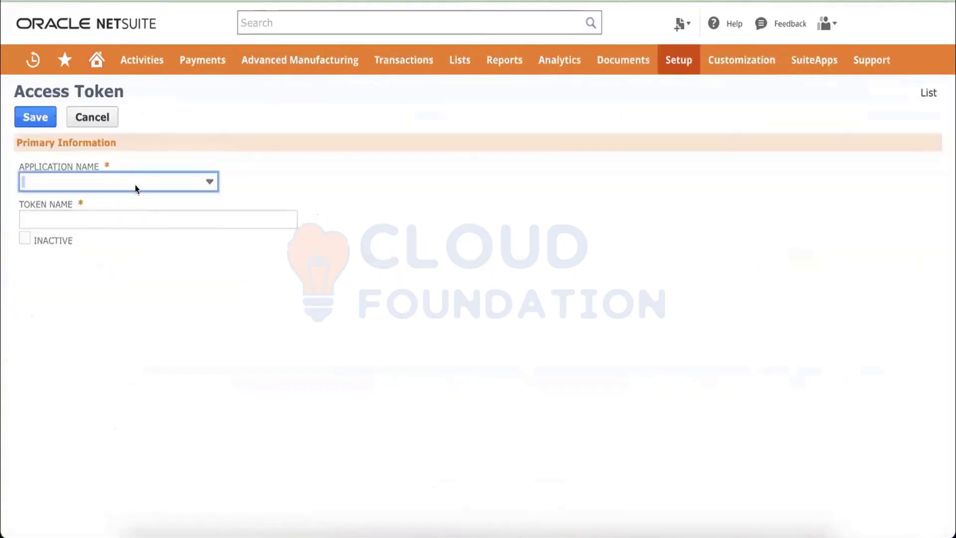
# Try to save an access token for the RestAPI integration Demo application, keeping the default token name, and return to the token list
pyautogui.click(137, 182)
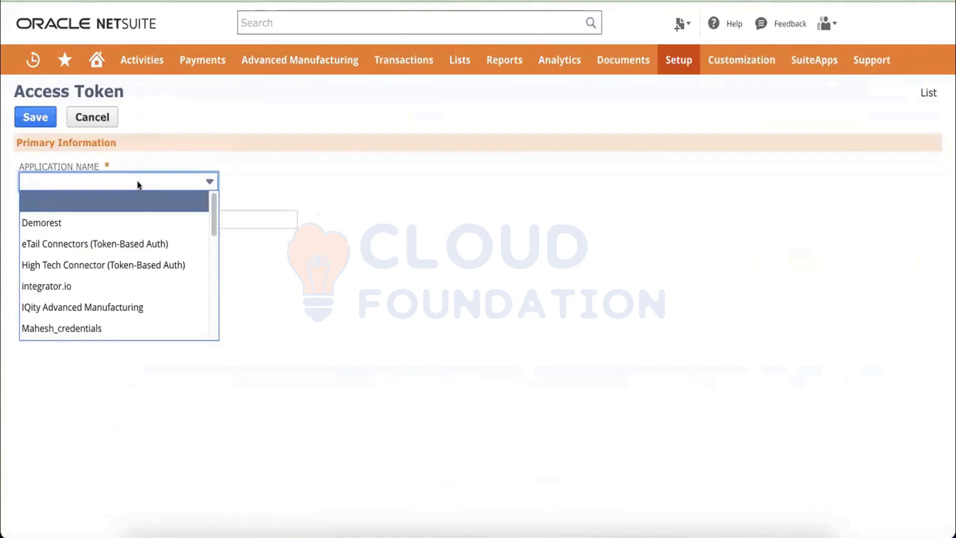
pyautogui.write('RestAPI integration Demo')
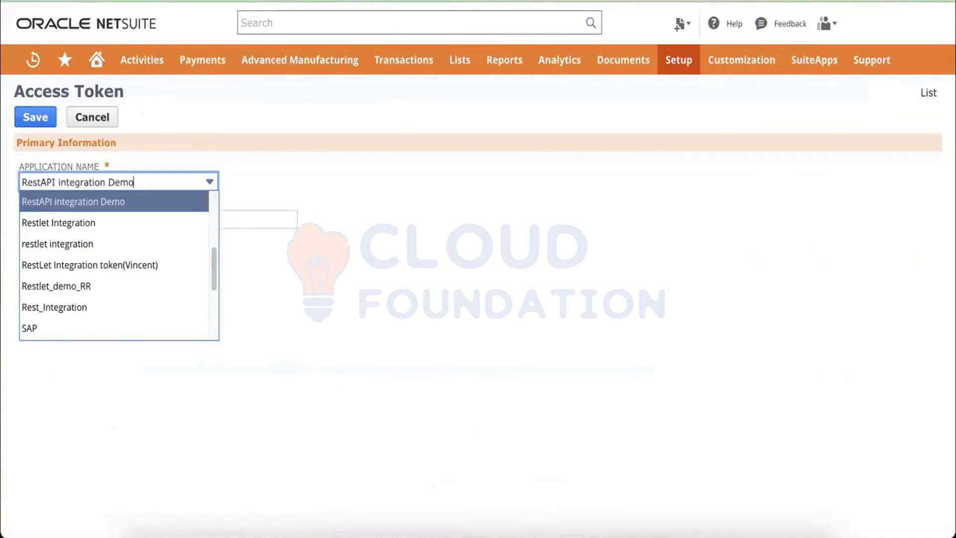
pyautogui.press('Return')
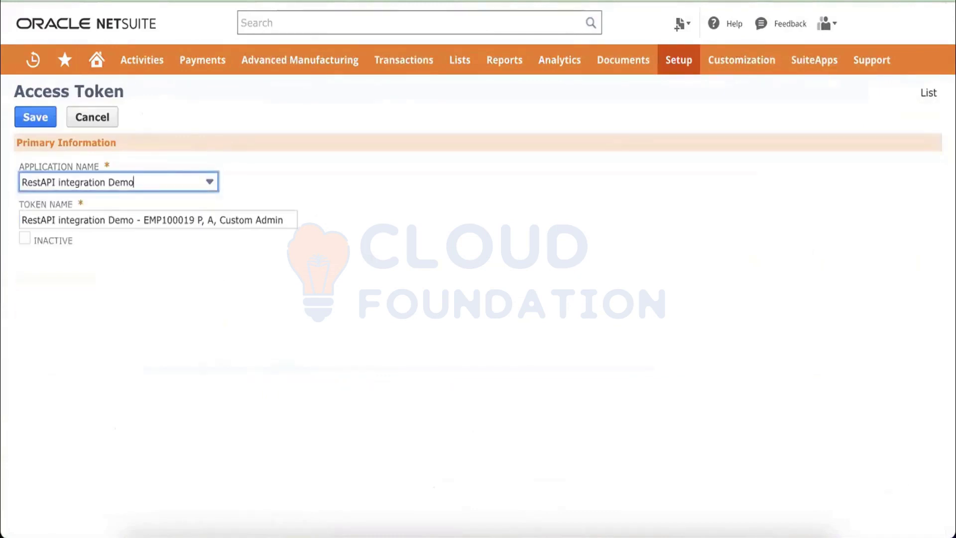
pyautogui.click(157, 294)
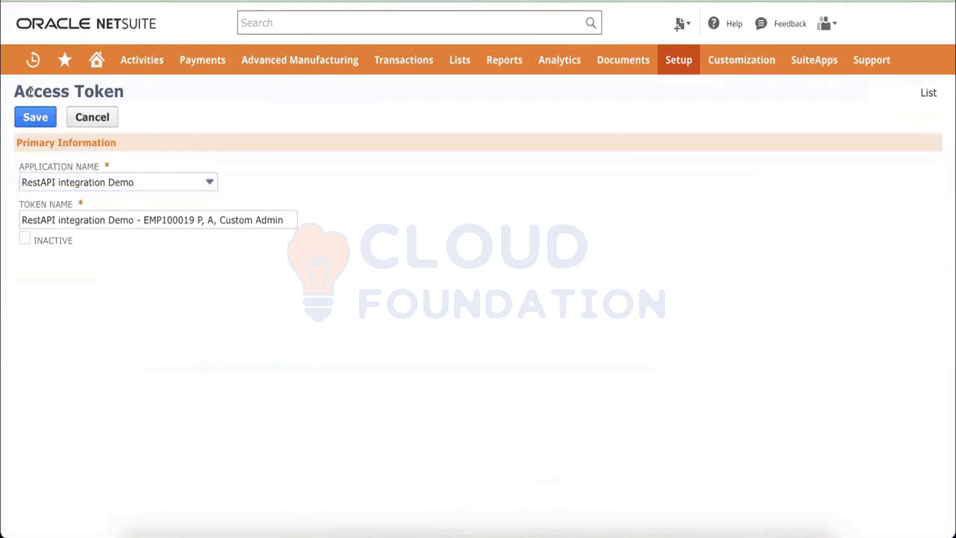
pyautogui.click(36, 118)
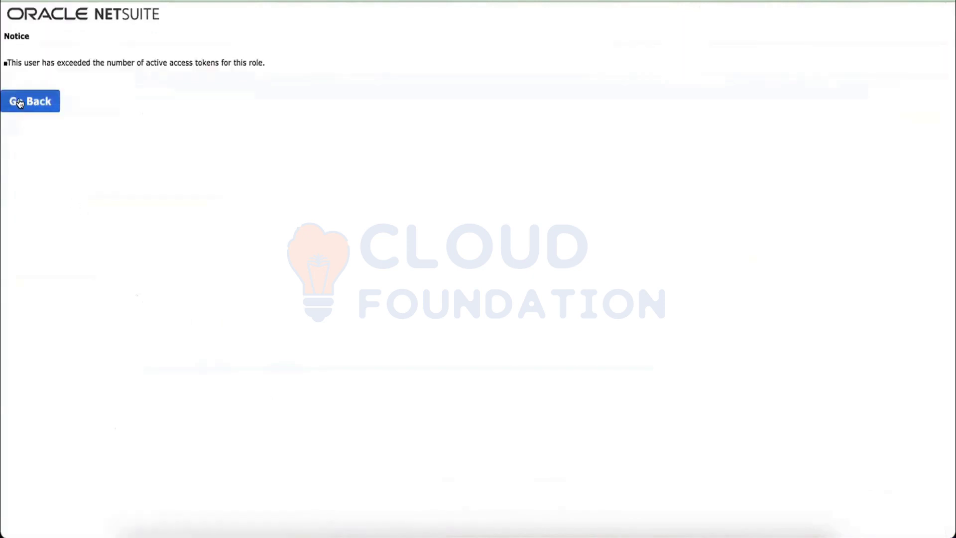
pyautogui.click(19, 102)
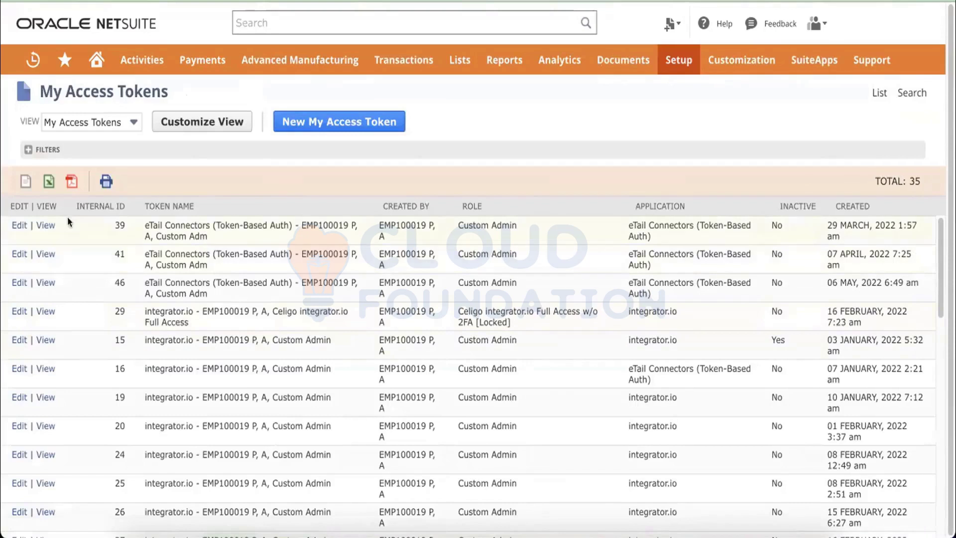
# Try to edit the integrator.io access token with internal ID 20 and return to the token list
pyautogui.scroll(-10, 115, 387)
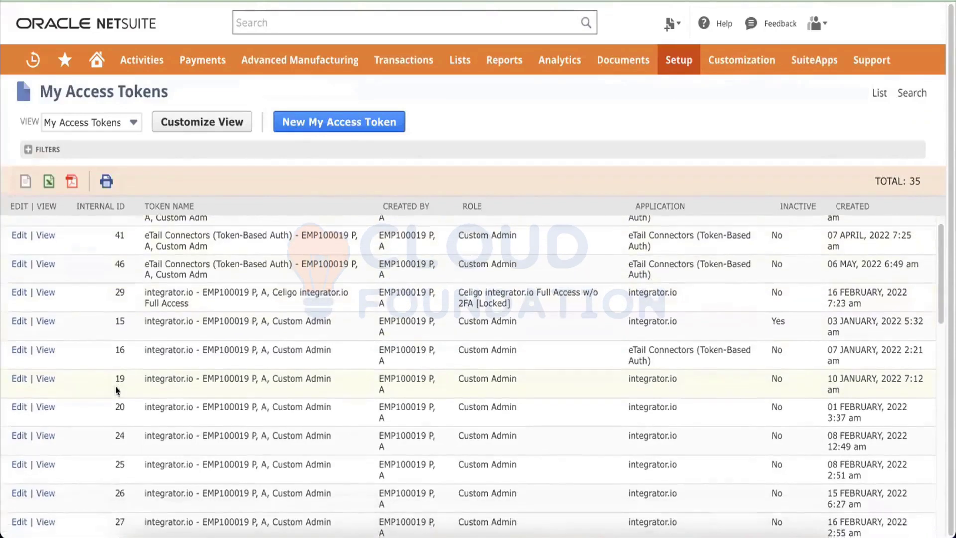
pyautogui.click(15, 405)
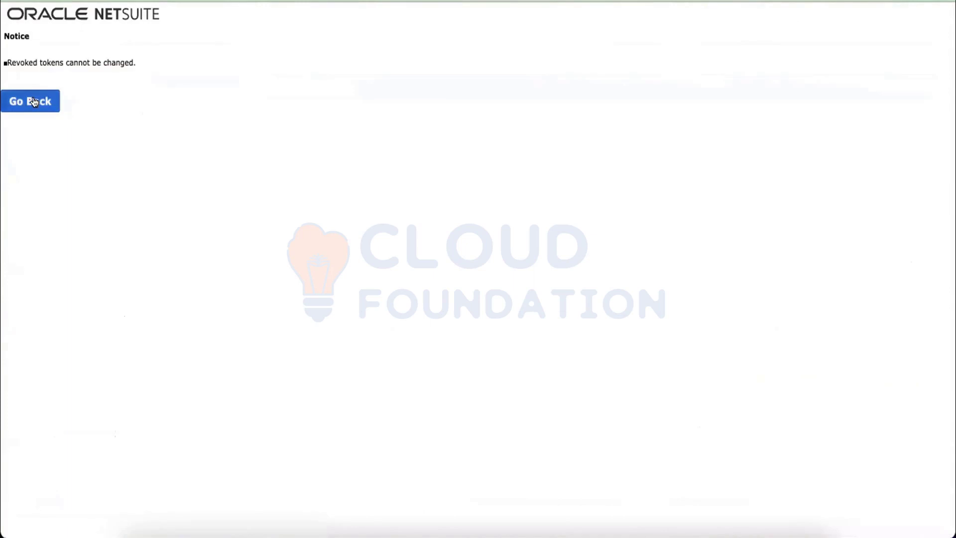
pyautogui.click(33, 102)
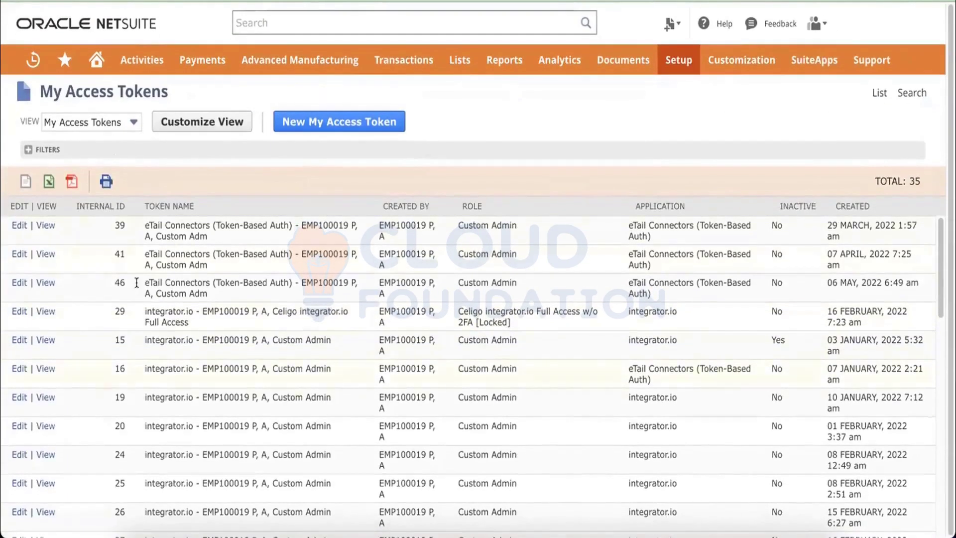
# Revoke the two eTail Connectors (Token-Based Auth) access tokens with internal IDs 39 and 41
pyautogui.click(45, 225)
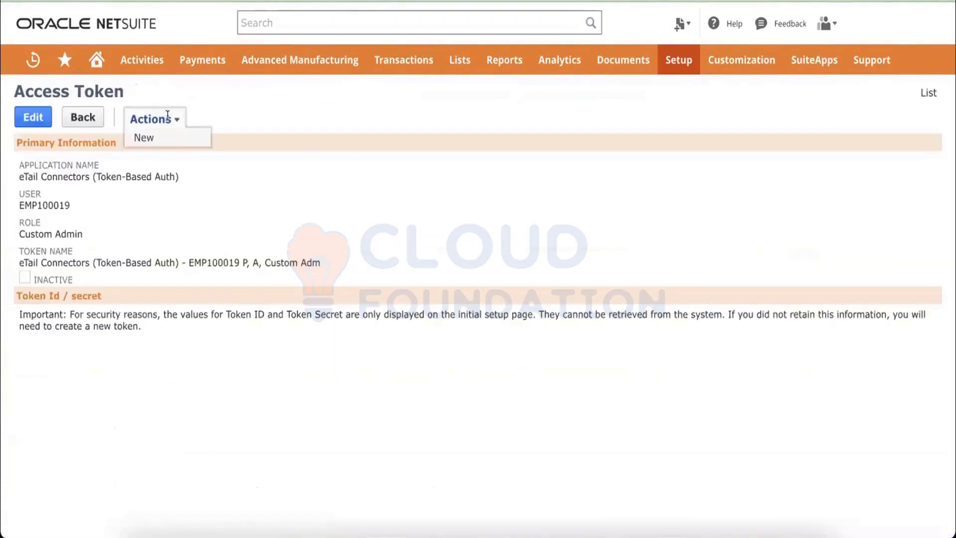
pyautogui.click(34, 118)
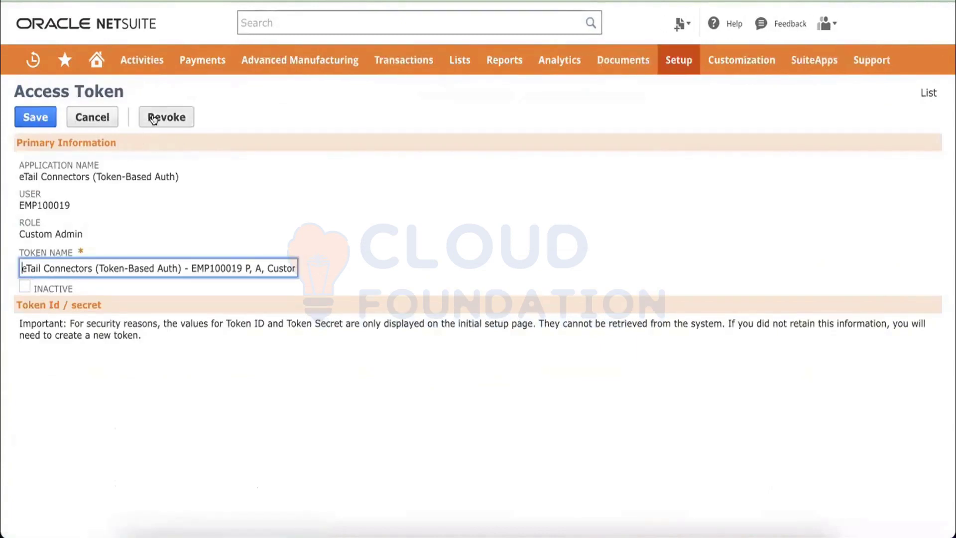
pyautogui.click(154, 119)
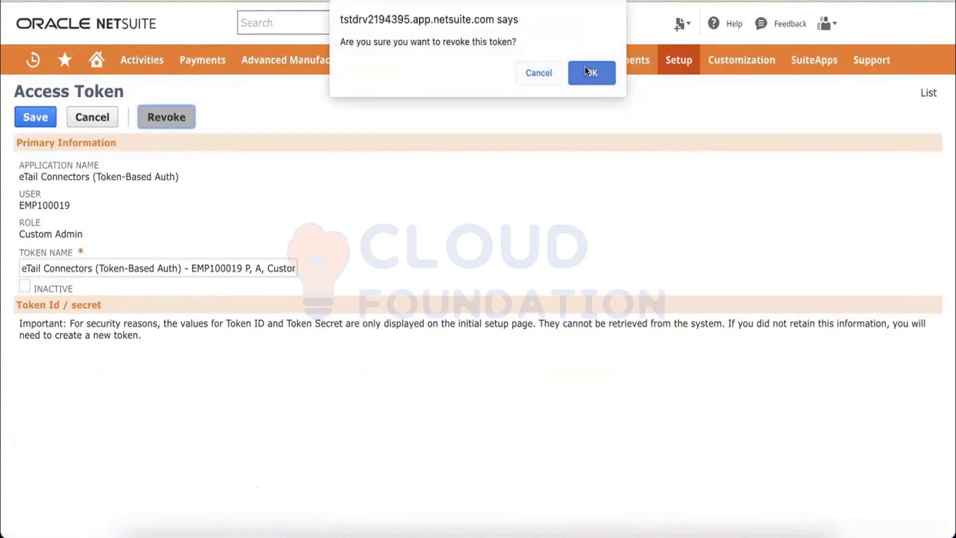
pyautogui.click(588, 71)
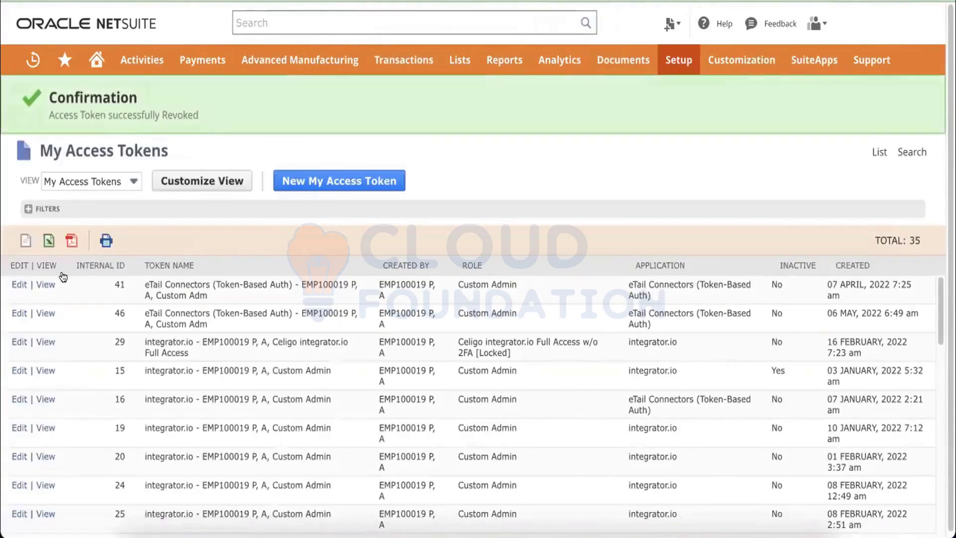
pyautogui.click(15, 286)
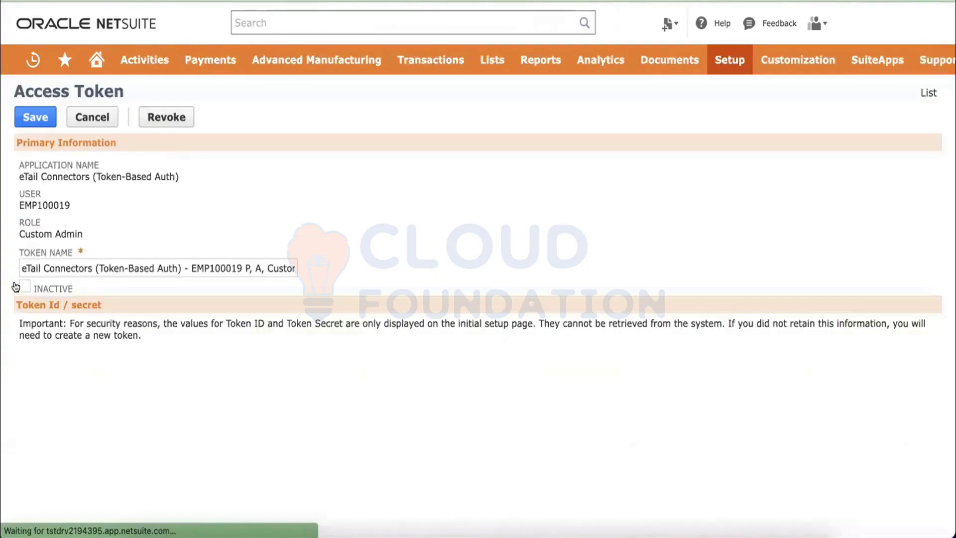
pyautogui.click(157, 113)
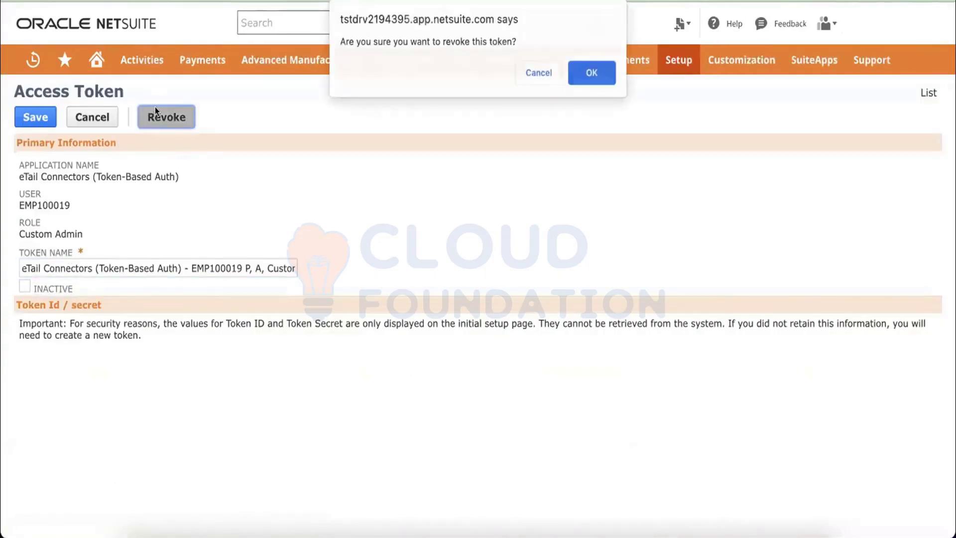
pyautogui.click(584, 76)
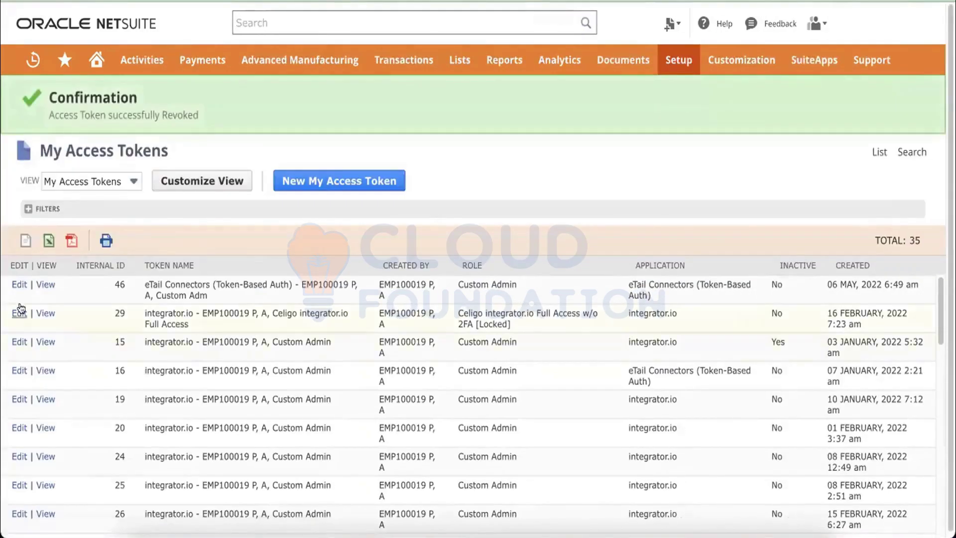
# Mark the eTail Connectors (Token-Based Auth) access token with internal ID 46 as inactive and save it
pyautogui.click(18, 286)
pyautogui.click(24, 286)
pyautogui.click(37, 119)
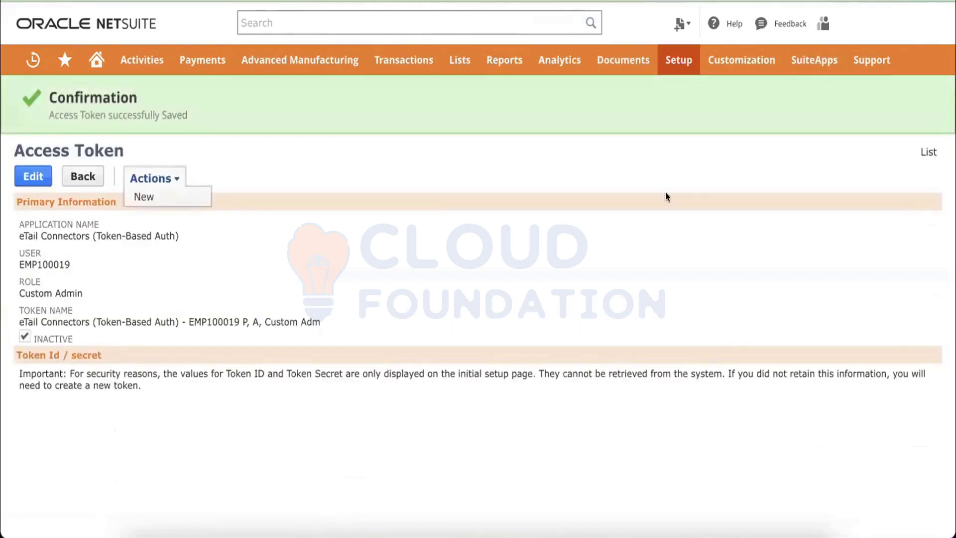
# Create and save a new access token for the RestAPI integration Demo application with the default token name
pyautogui.click(927, 152)
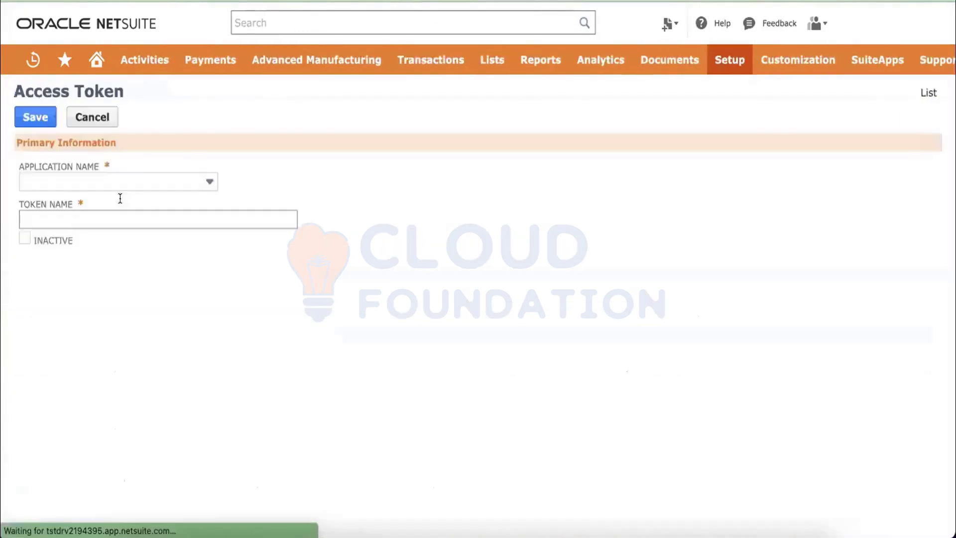
pyautogui.click(92, 185)
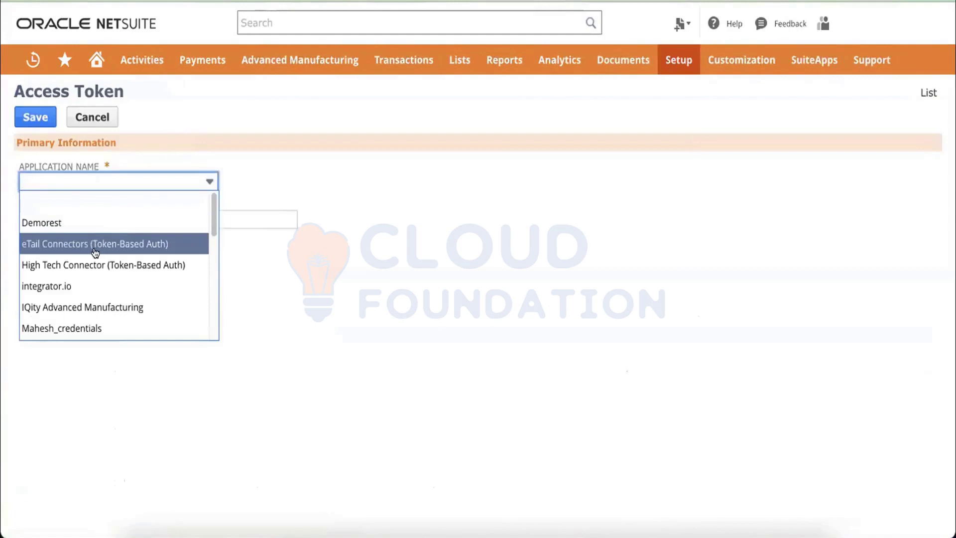
pyautogui.write('RestAPI integration Demo')
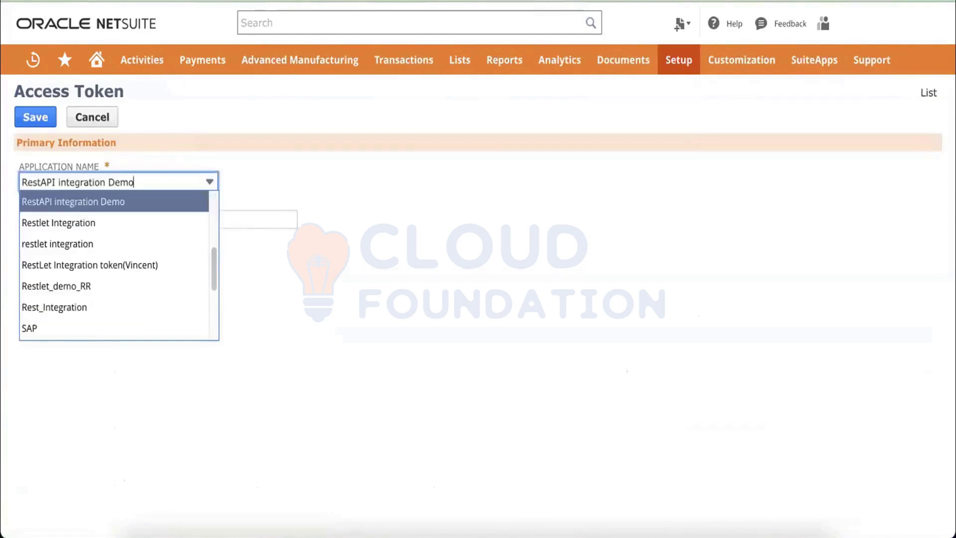
pyautogui.click(100, 202)
pyautogui.click(25, 115)
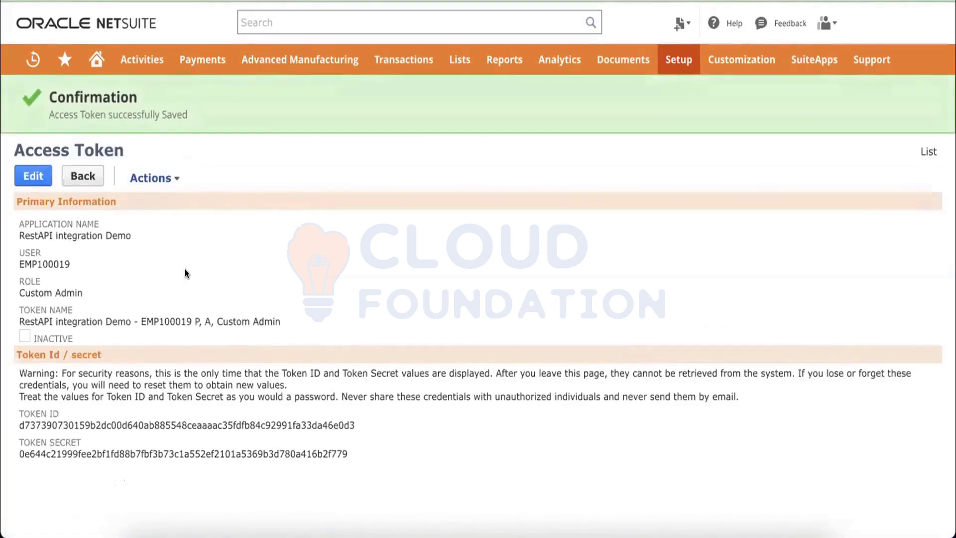
# Copy the token ID and token secret with their labels into the Sublime Text note below the consumer key and consumer secret
pyautogui.moveTo(355, 458); pyautogui.dragTo(17, 413)
pyautogui.press('super+c')
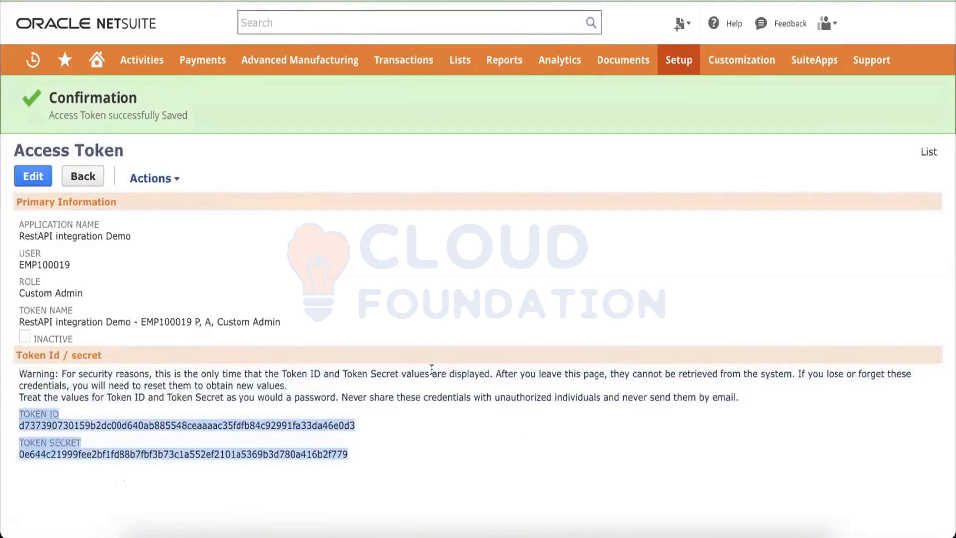
pyautogui.press('super+Tab')
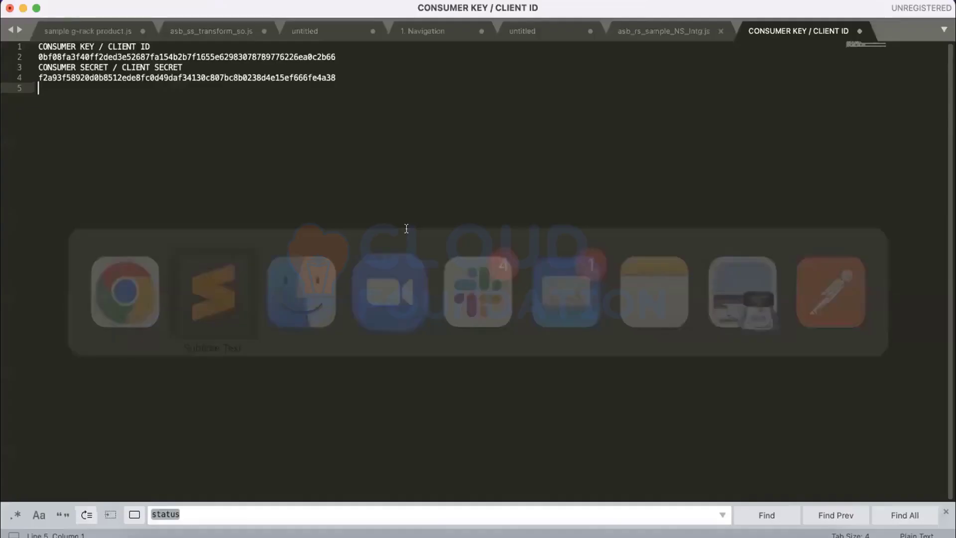
pyautogui.press('super+v')
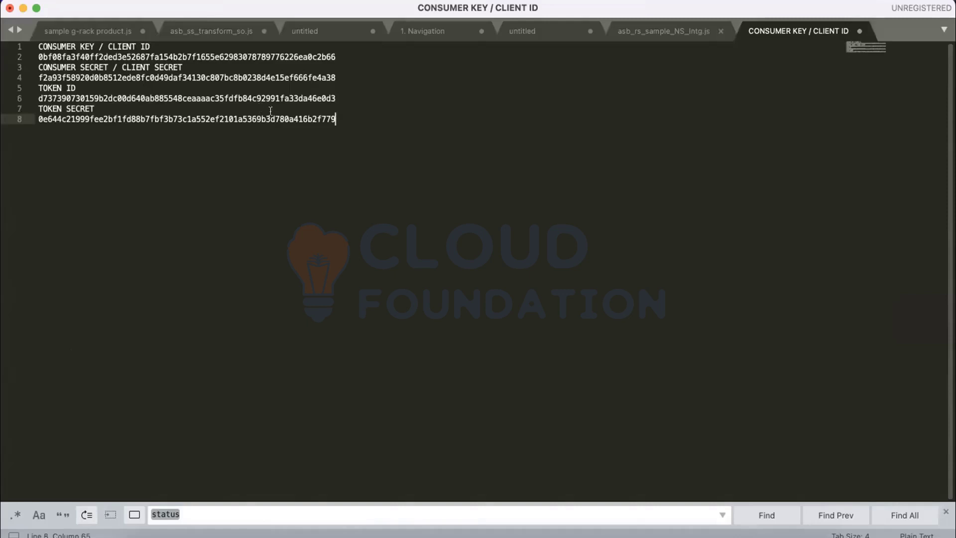
pyautogui.moveTo(335, 119); pyautogui.dragTo(31, 43)
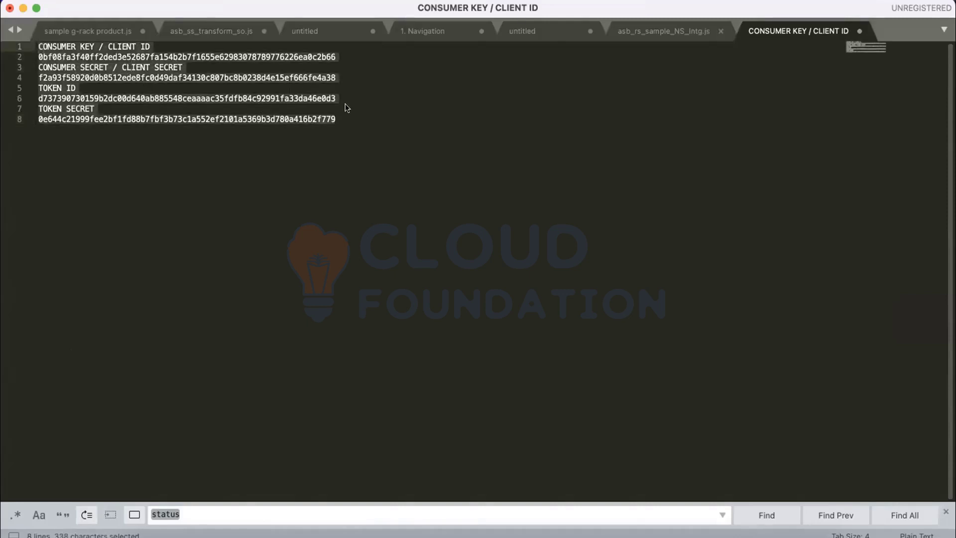
pyautogui.click(350, 120)
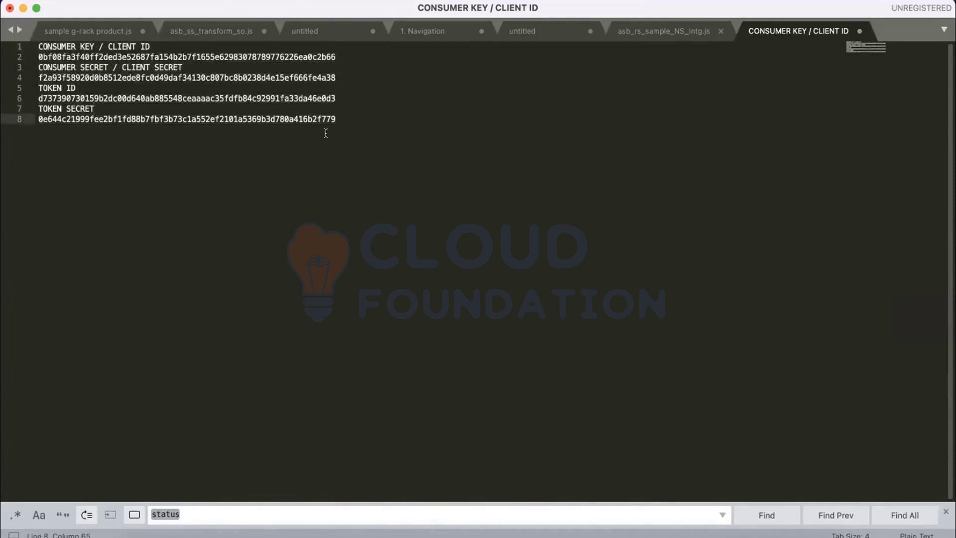
# Open the asb_rs_sample_NS_Intg.js script in Sublime Text and examine its _get and post functions and their context parameter
pyautogui.press('super+Tab')
pyautogui.click(366, 242)
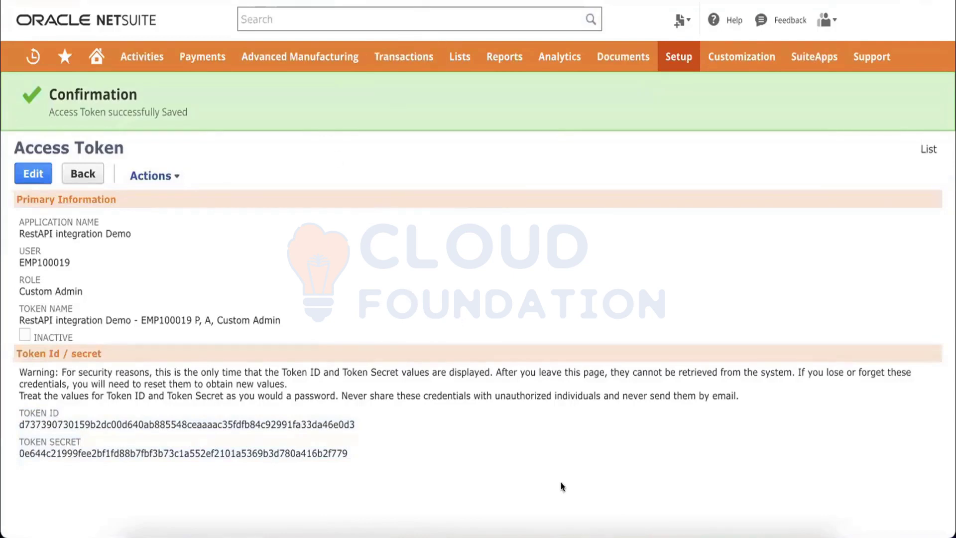
pyautogui.click(658, 531)
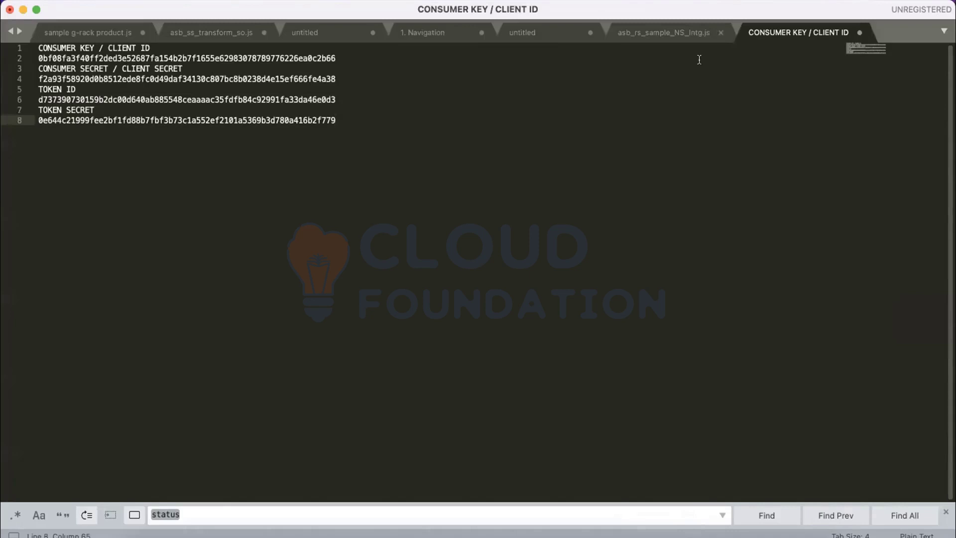
pyautogui.click(675, 33)
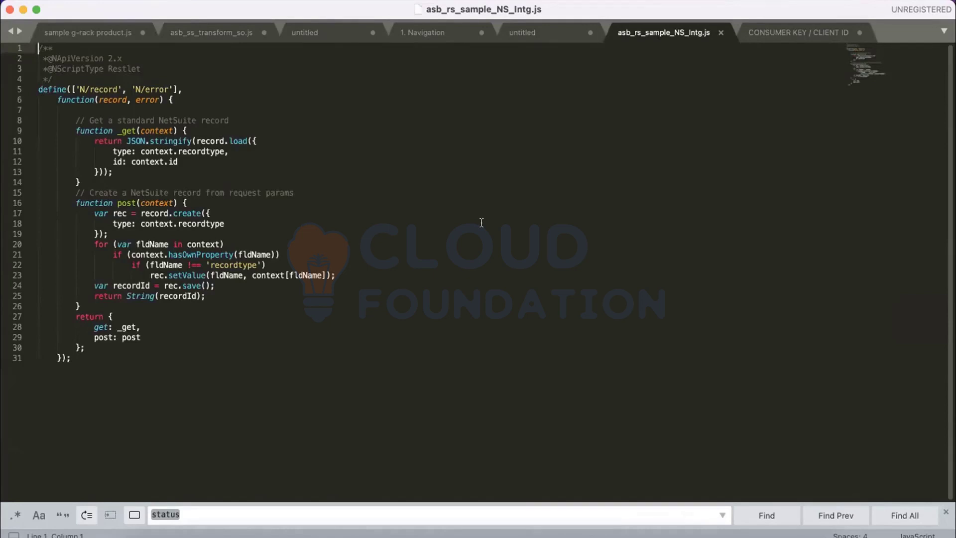
pyautogui.click(160, 131)
pyautogui.doubleClick(158, 130)
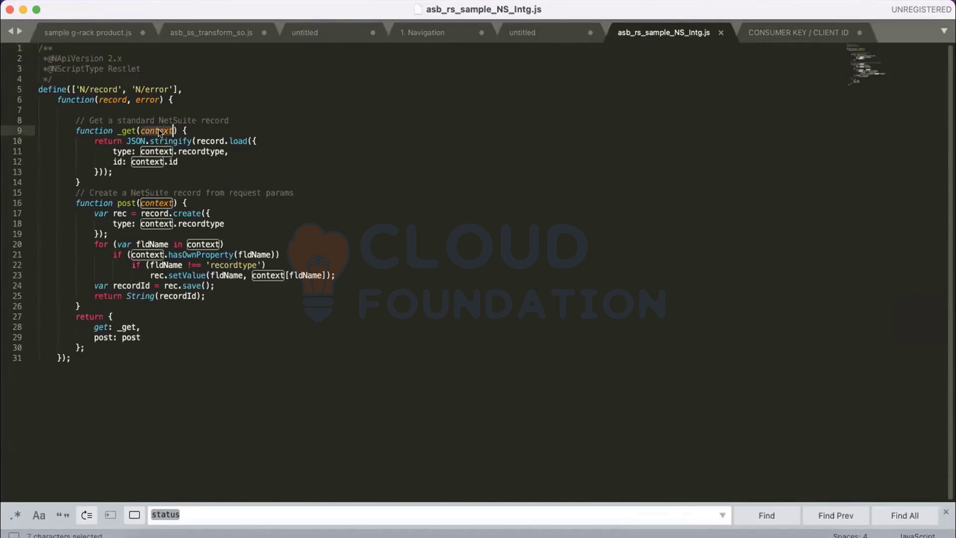
pyautogui.click(89, 178)
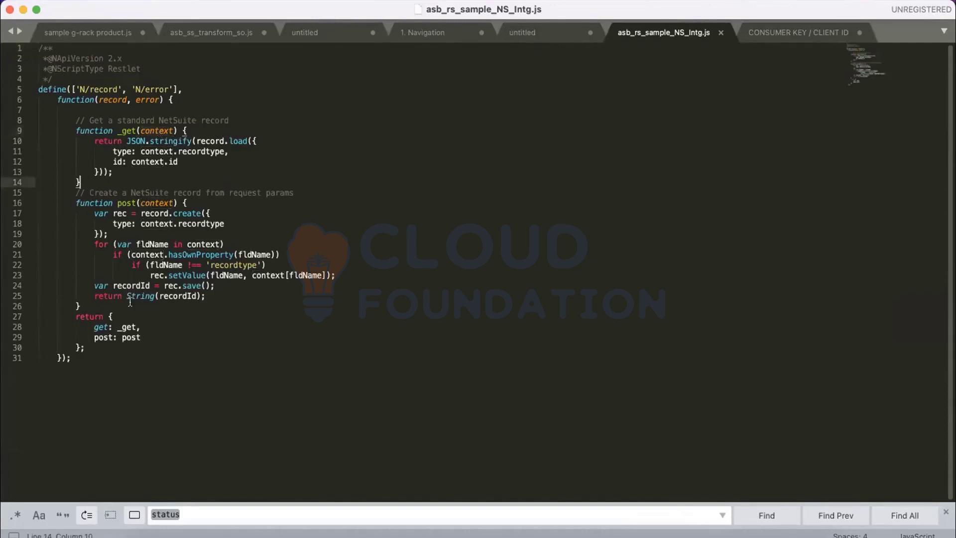
pyautogui.click(93, 306)
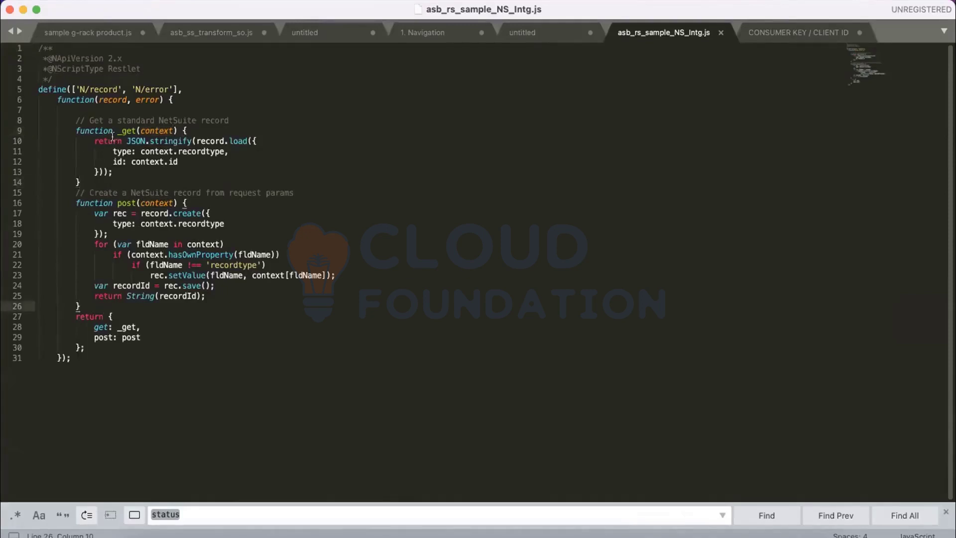
pyautogui.doubleClick(120, 120)
pyautogui.click(244, 118)
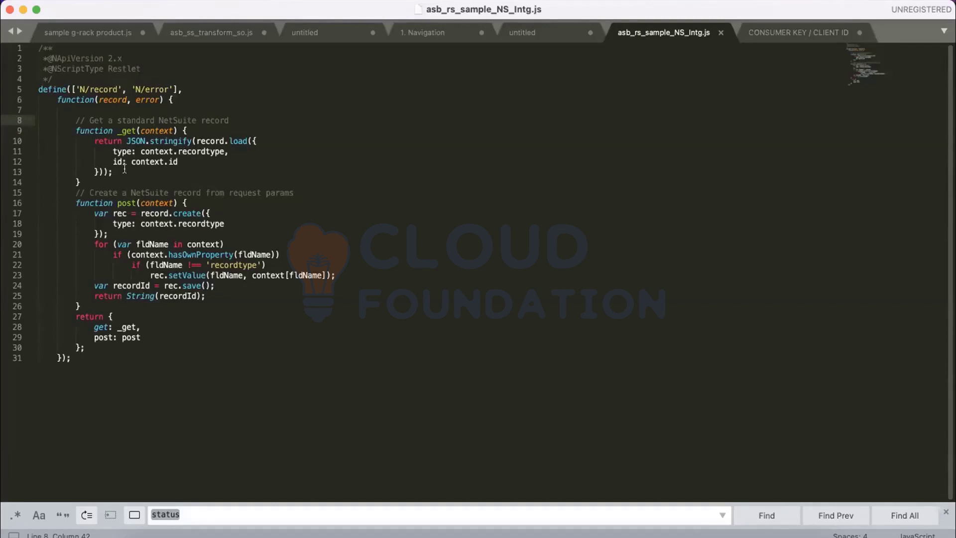
# Examine the script's header annotations, the N/record and N/error modules with their function parameters, and the full _get function block
pyautogui.moveTo(189, 98); pyautogui.dragTo(27, 48)
pyautogui.click(51, 89)
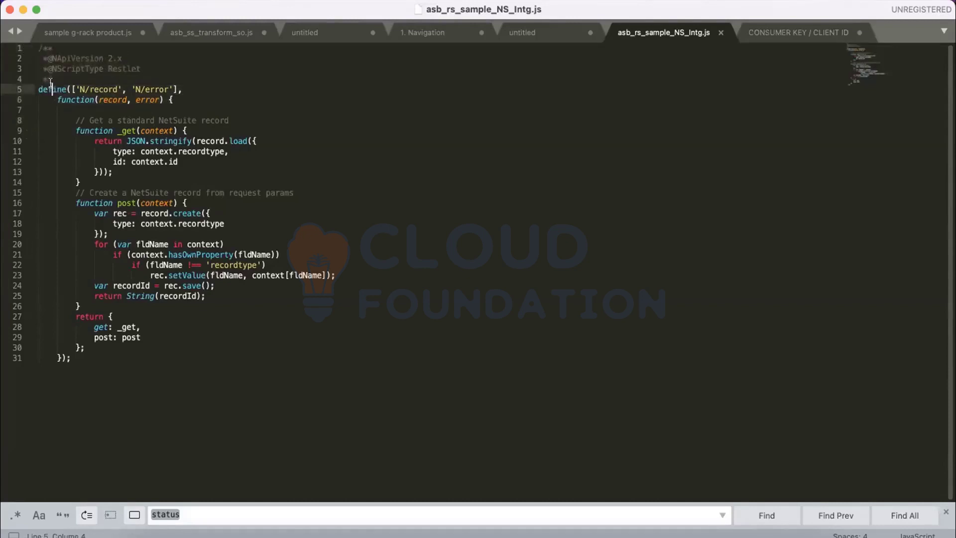
pyautogui.doubleClick(111, 90)
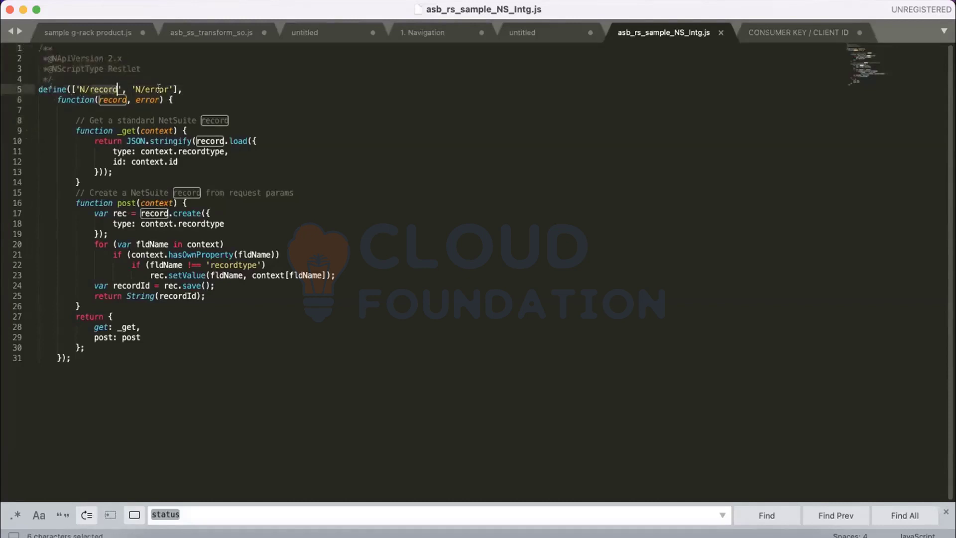
pyautogui.click(89, 99)
pyautogui.doubleClick(112, 100)
pyautogui.click(157, 99)
pyautogui.click(195, 94)
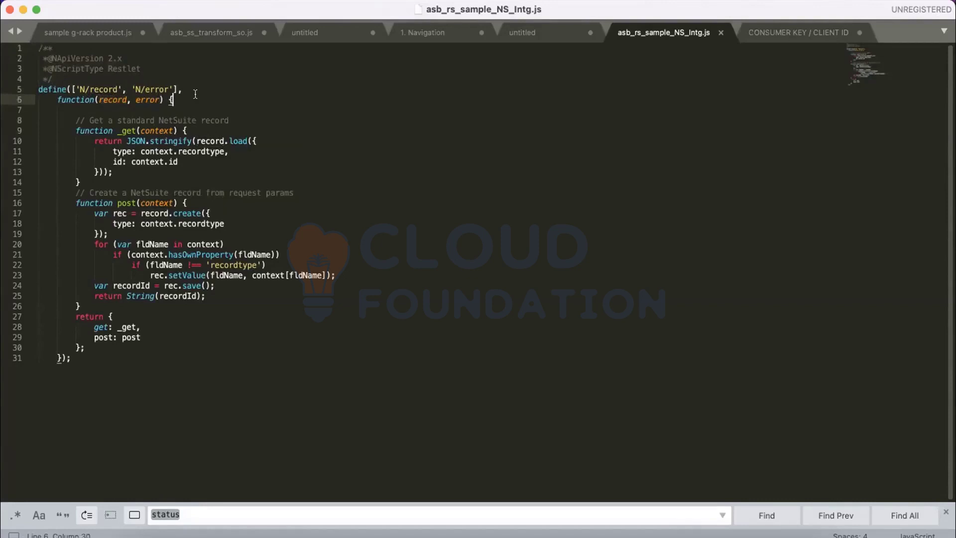
pyautogui.moveTo(76, 120); pyautogui.dragTo(92, 188)
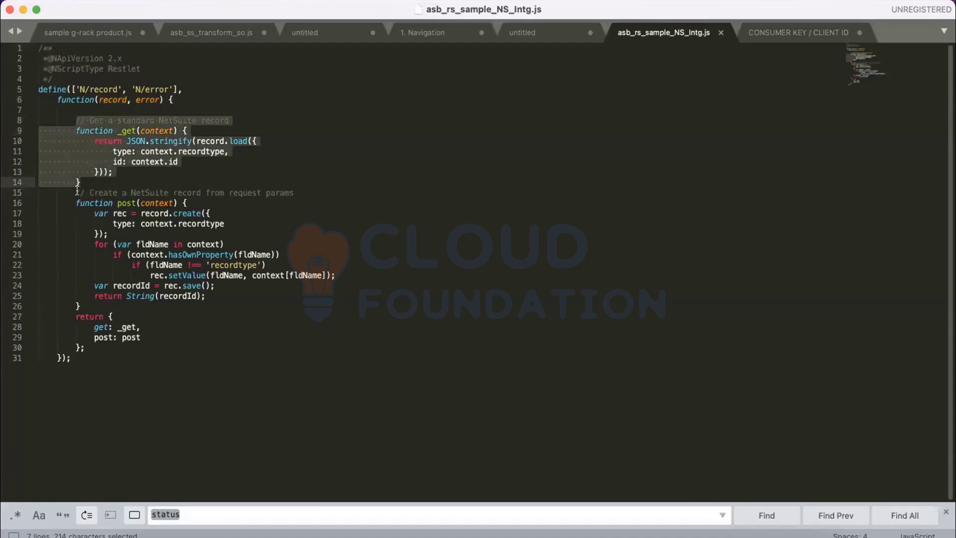
pyautogui.click(78, 192)
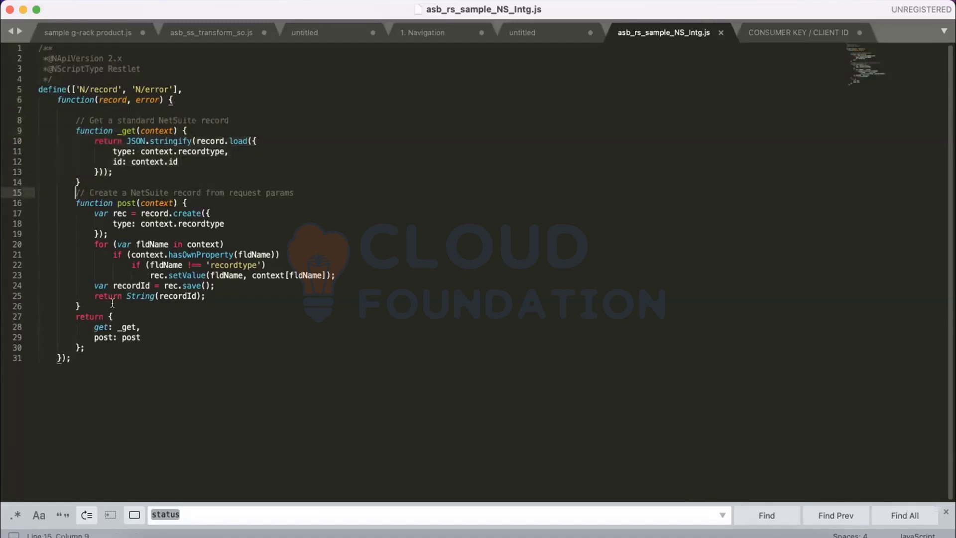